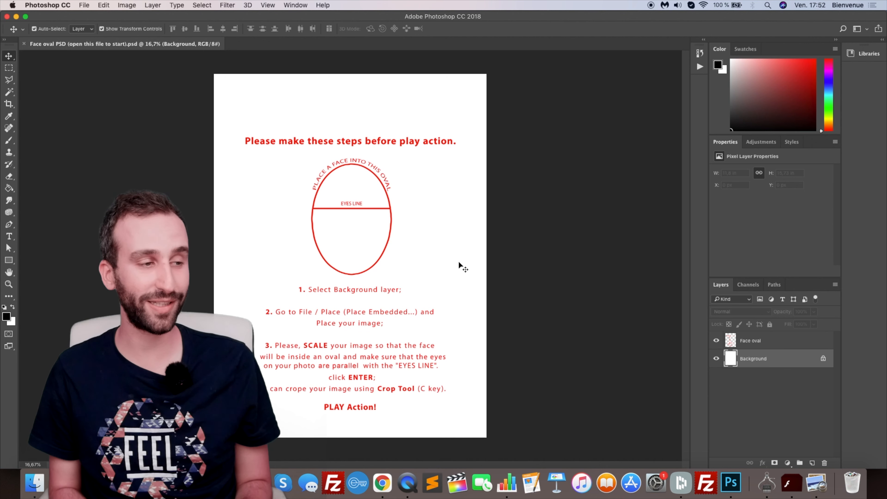
Paste the portrait photo into the template and move it so the face sits inside the red oval
key(super+v)
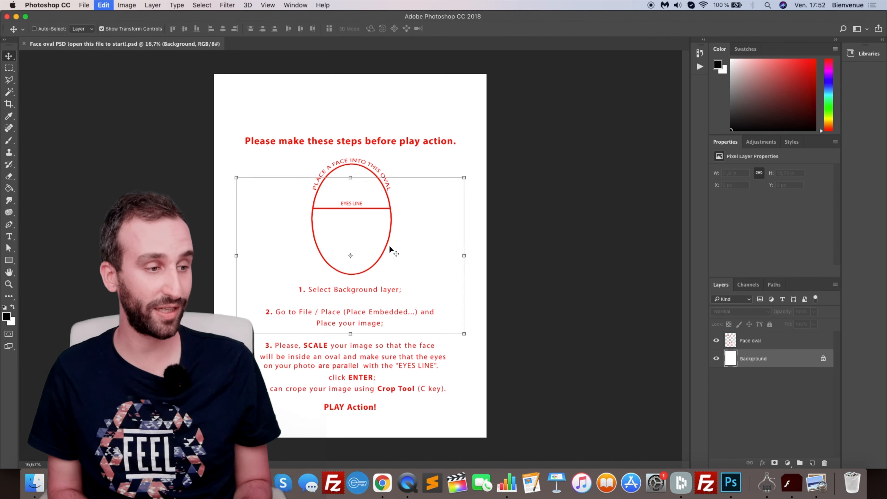
drag(407, 270, 410, 235)
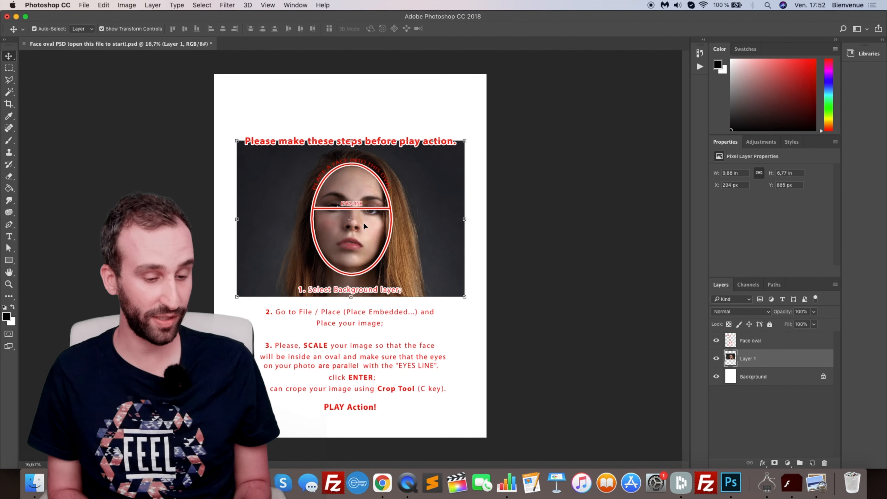
key(super+plus)
key(super+plus)
key(super+plus)
scroll(364, 226, up, 2)
scroll(364, 226, left, 2)
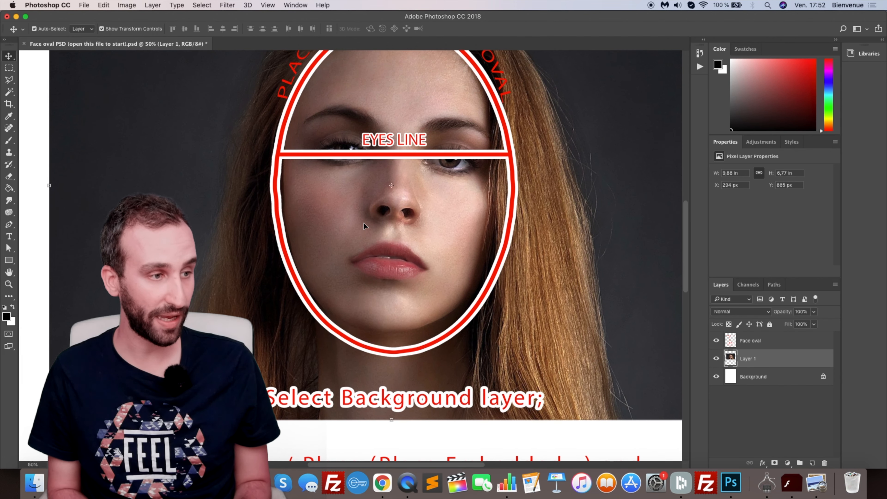
drag(405, 191, 407, 196)
Rotate the portrait slightly counterclockwise so the eyes are parallel with the EYES LINE, and apply the transform
key(super+minus)
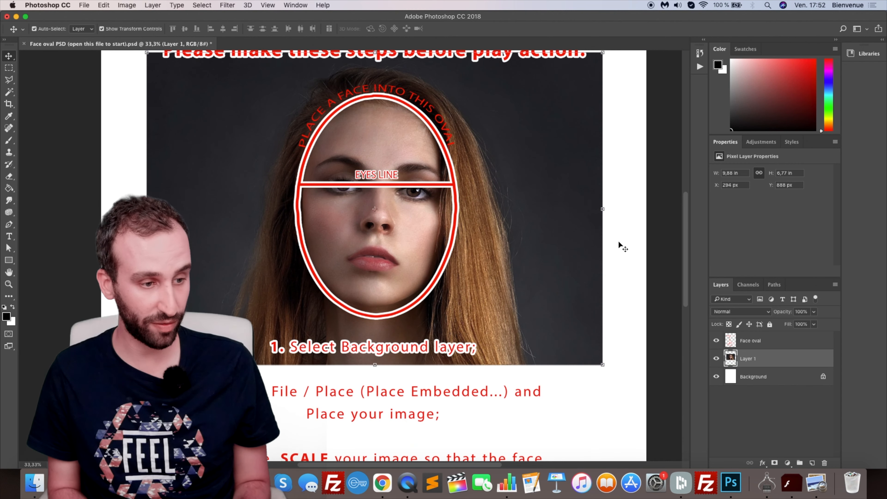
drag(609, 368, 629, 366)
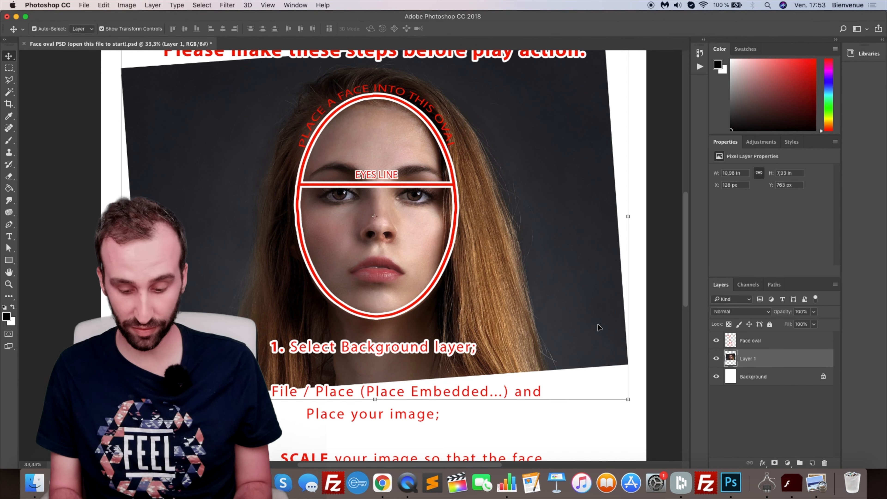
key(Return)
Play the action "1. Place your photo into "Face Oval" PSD and click Play." from the Clown Photoshop Action set
key(super+minus)
click(295, 5)
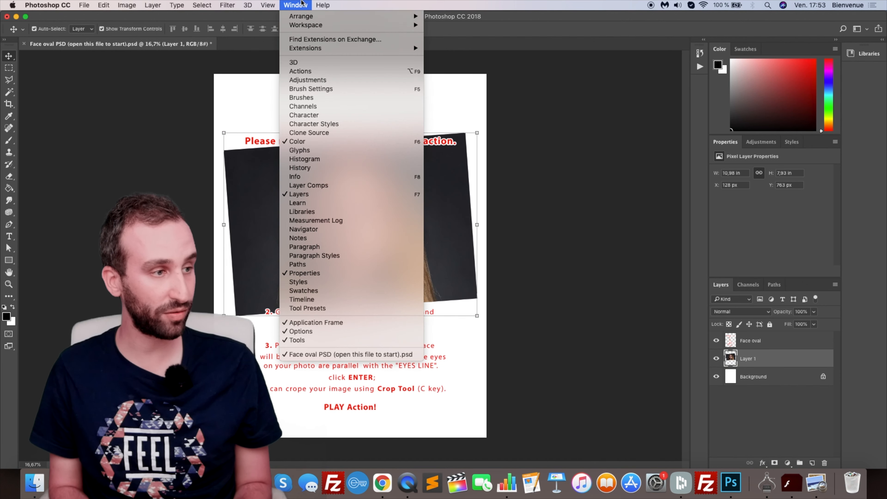
click(311, 71)
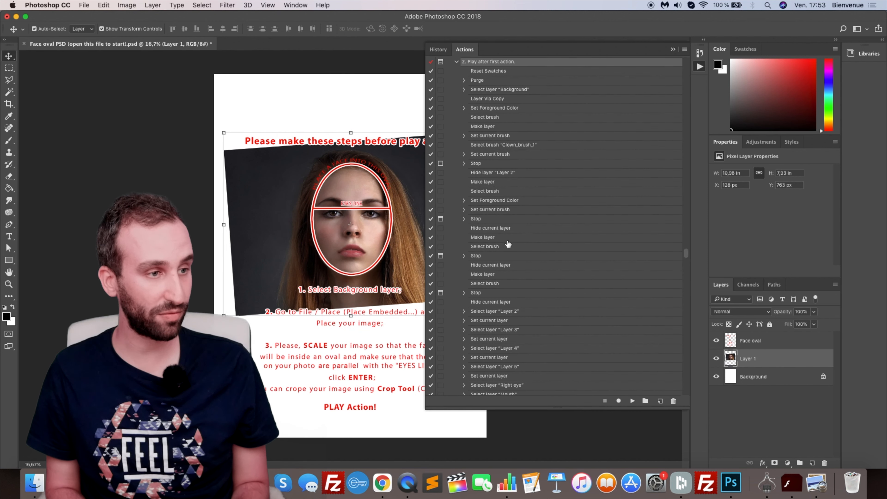
scroll(537, 138, up, 5)
click(481, 122)
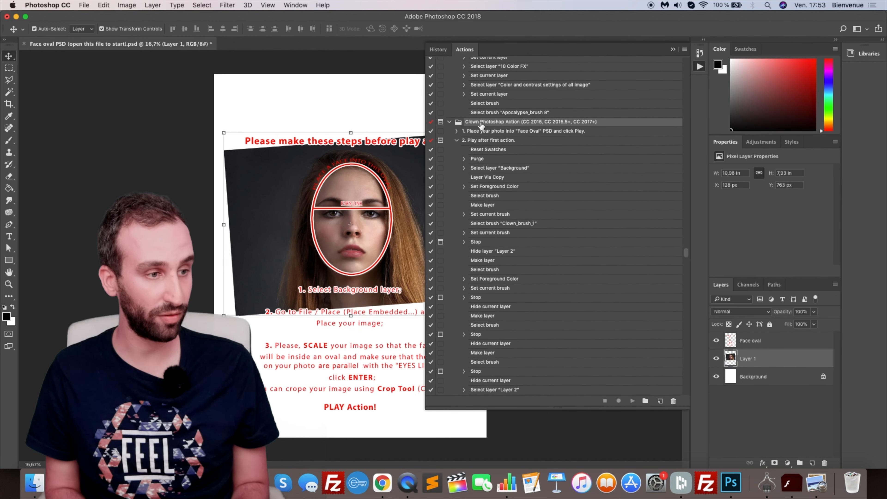
click(528, 131)
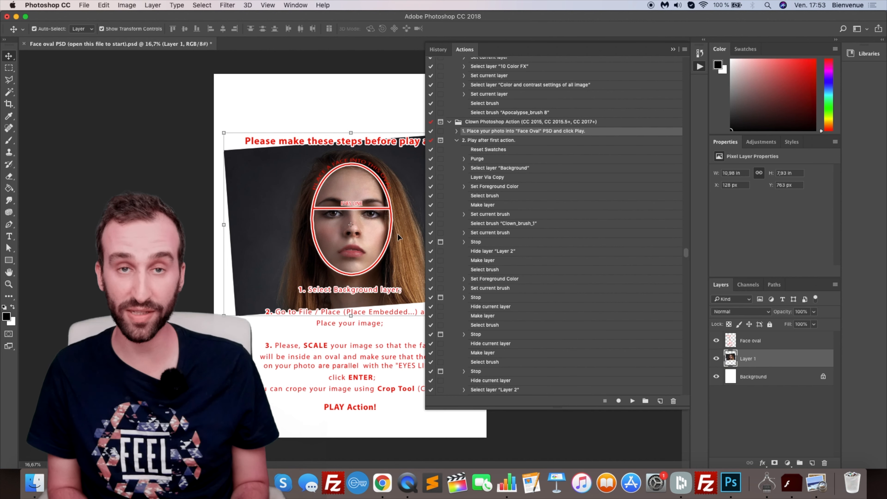
click(632, 401)
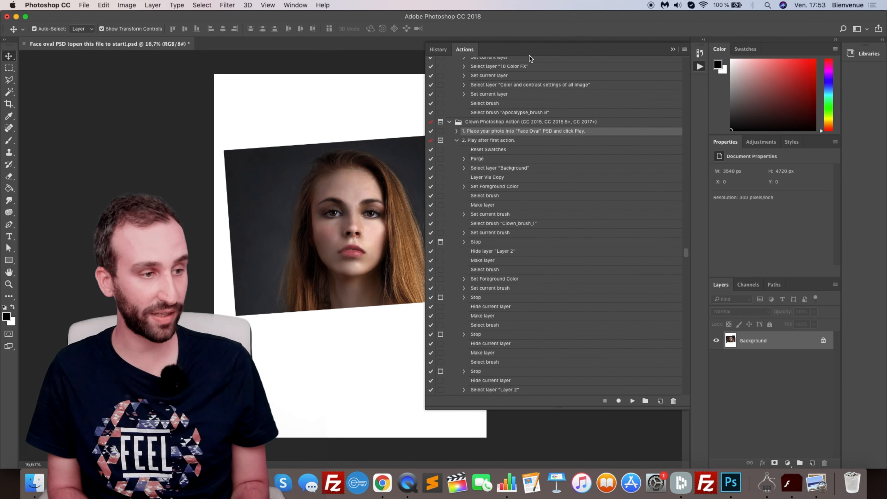
Play the action "2. Play after first action." and halt it at its instruction to paint the skin area
click(478, 141)
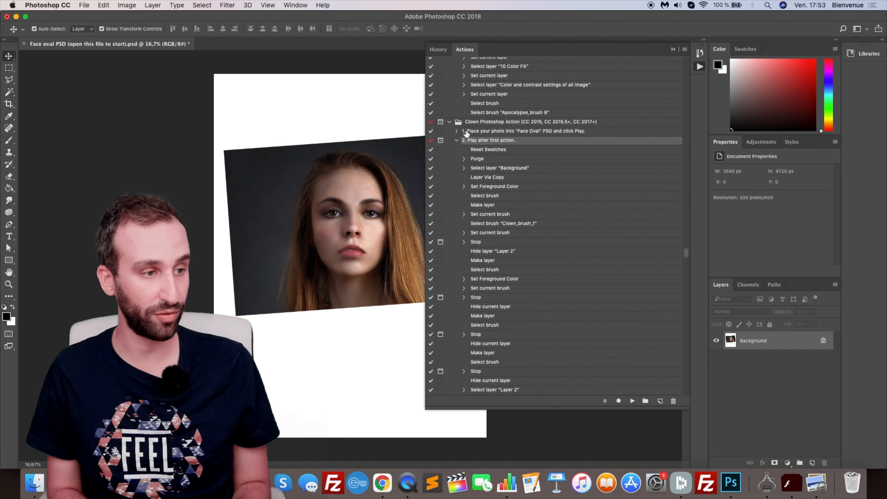
click(632, 401)
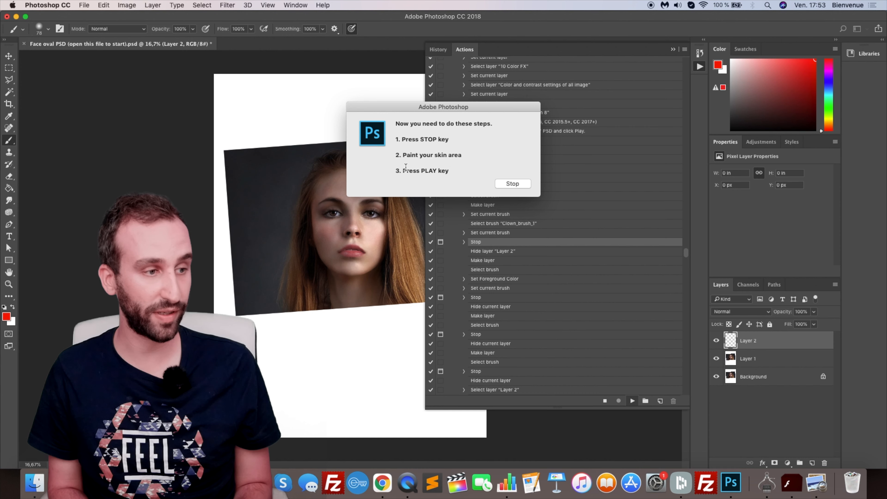
drag(402, 157, 525, 156)
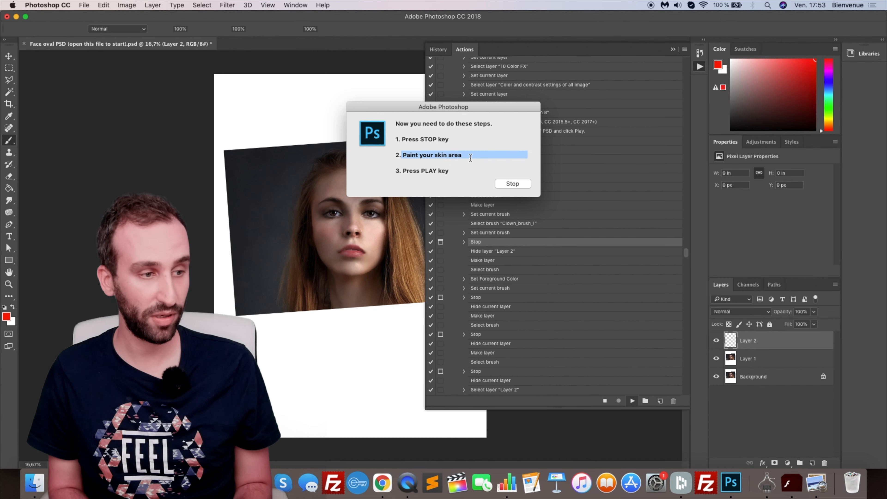
click(516, 182)
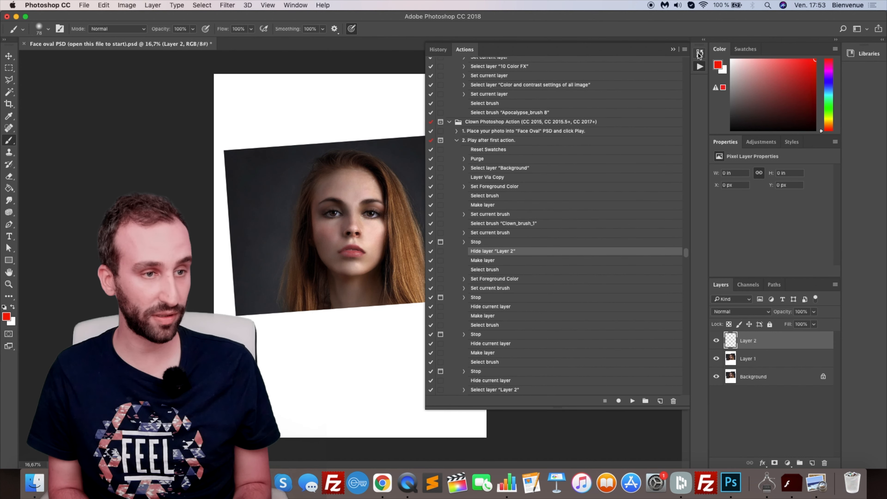
Paint the woman's whole face and neck solid red on Layer 2, an area about 3.5 by 6.4 in
click(673, 50)
key(super+plus)
key(super+plus)
key(super+plus)
scroll(350, 244, up, 5)
drag(247, 181, 314, 399)
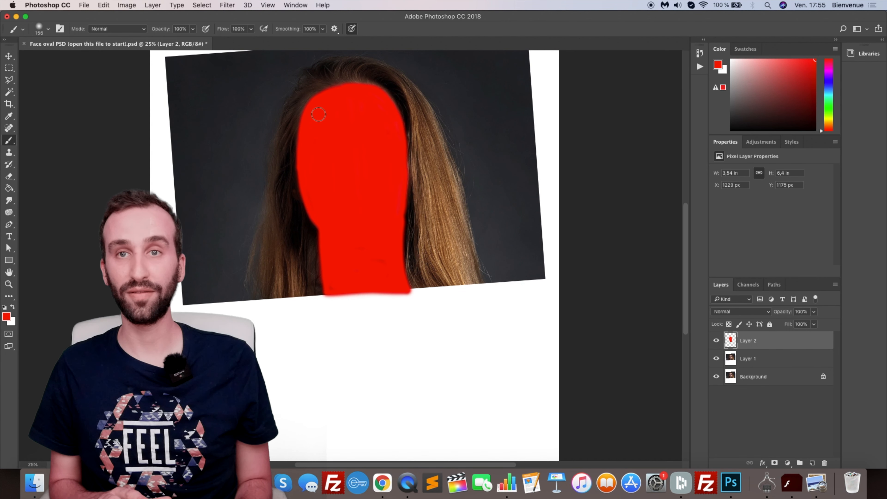
Resume the clown action and halt it at its instruction to paint the left eye area
scroll(382, 145, up, 5)
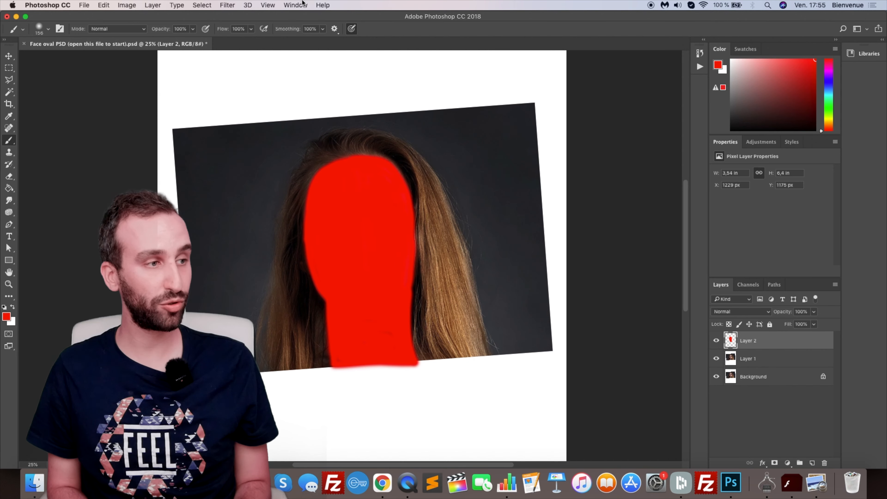
click(300, 3)
click(334, 72)
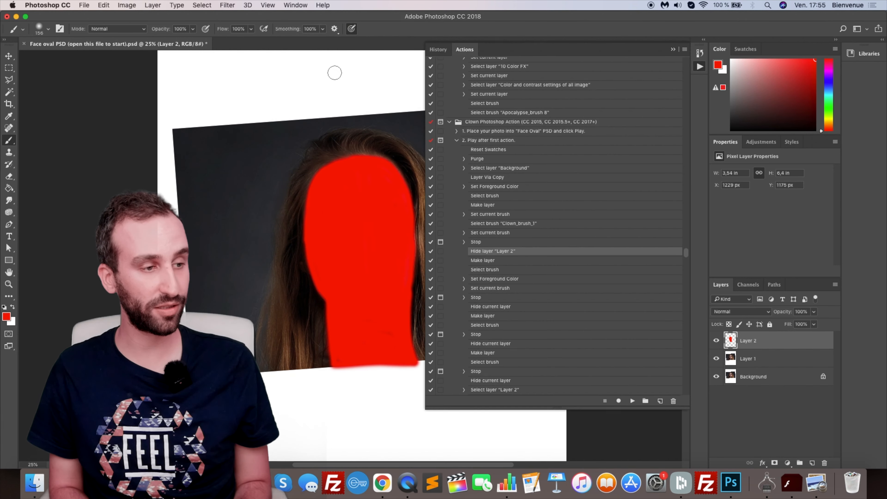
click(633, 400)
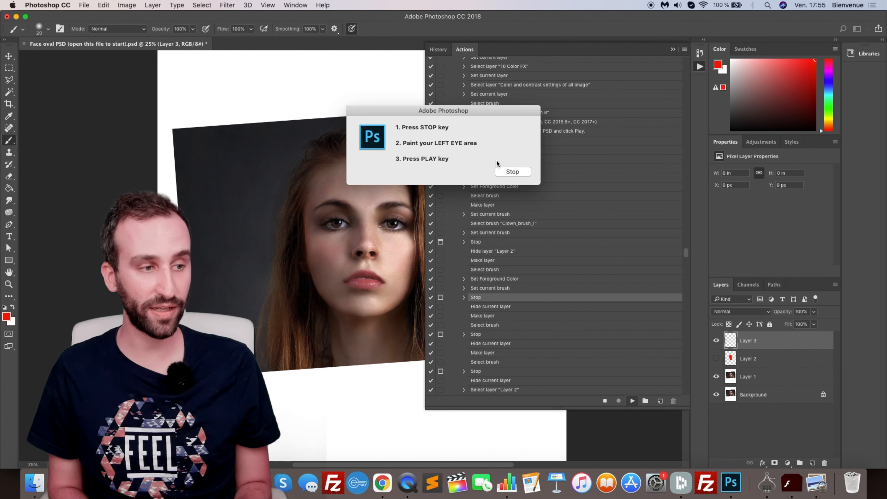
click(512, 171)
Paint the left eye opening solid red on Layer 3, about 0.7 by 0.3 in, staying within the eyelids
key(super+plus)
key(super+plus)
key(super+plus)
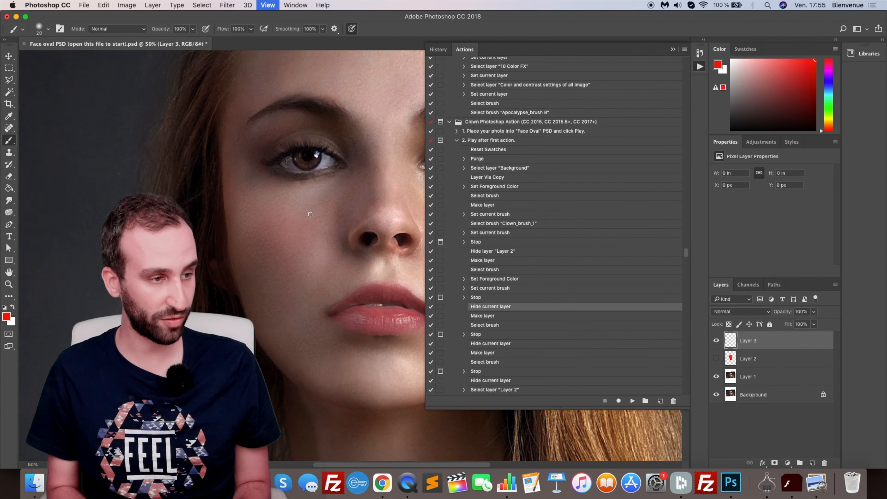
click(673, 49)
key(super+plus)
key(super+plus)
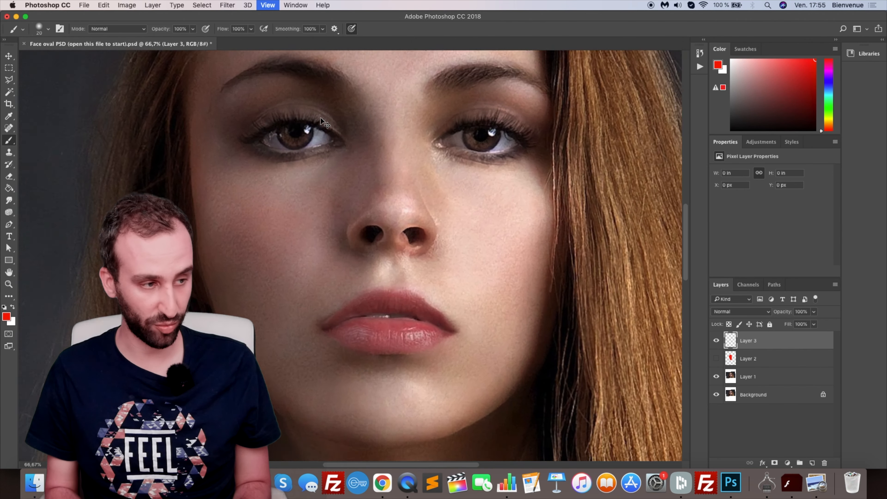
scroll(320, 117, up, 5)
scroll(321, 117, left, 3)
mouse_move(332, 217)
mouse_down()
mouse_move(396, 175)
mouse_move(469, 183)
mouse_move(353, 227)
mouse_move(376, 201)
mouse_move(441, 211)
mouse_up()
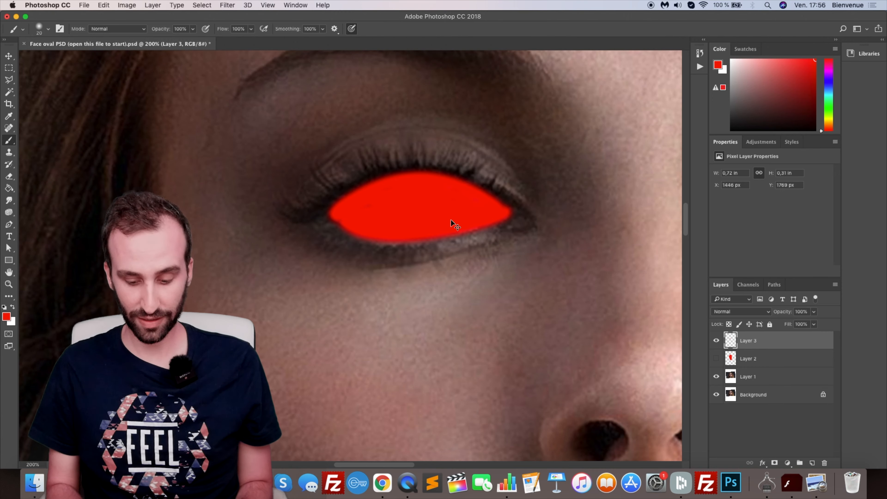
Resume the clown action up to its right eye painting stage
key(super+minus)
key(super+minus)
key(super+minus)
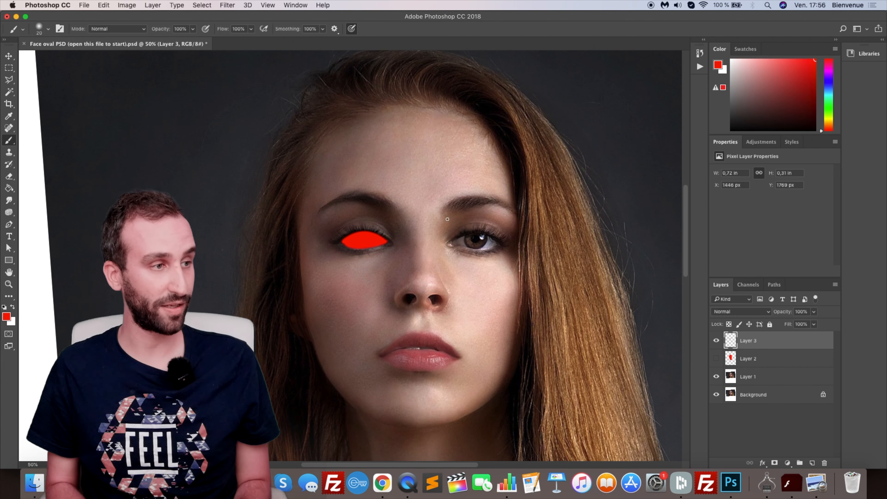
click(301, 4)
click(300, 71)
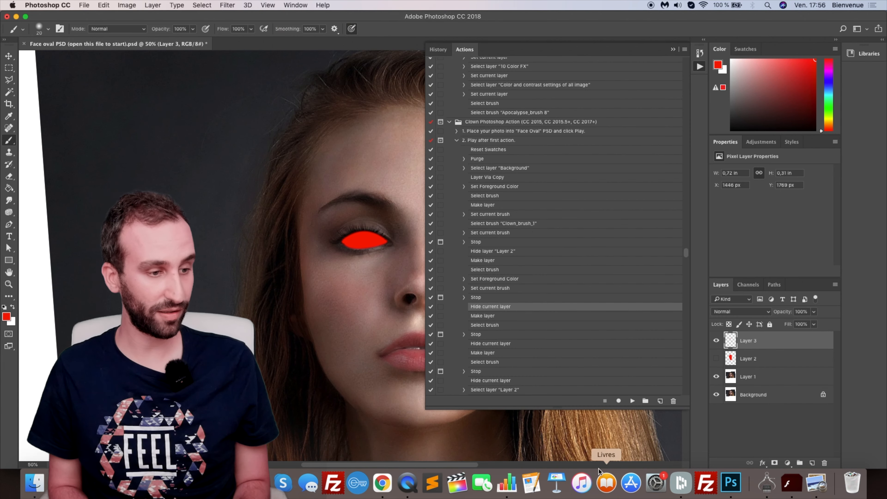
click(632, 401)
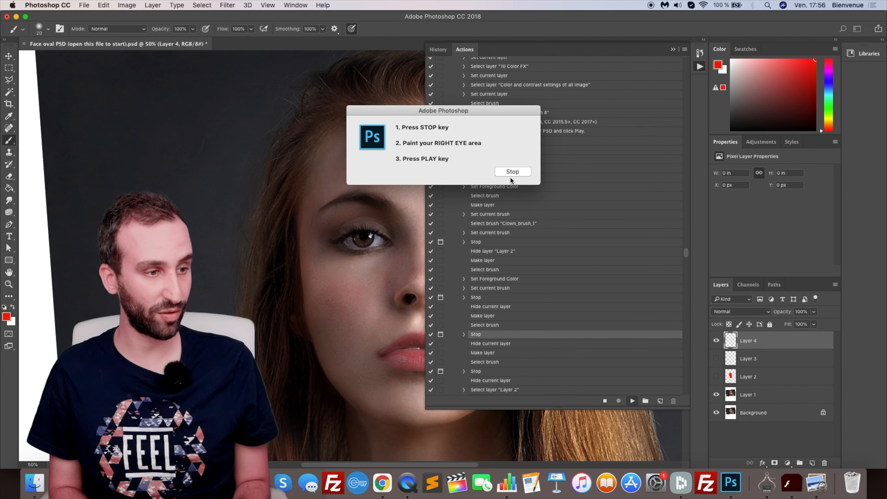
Halt the action and paint the right eye opening solid red on Layer 4, about 0.7 by 0.3 in
click(513, 171)
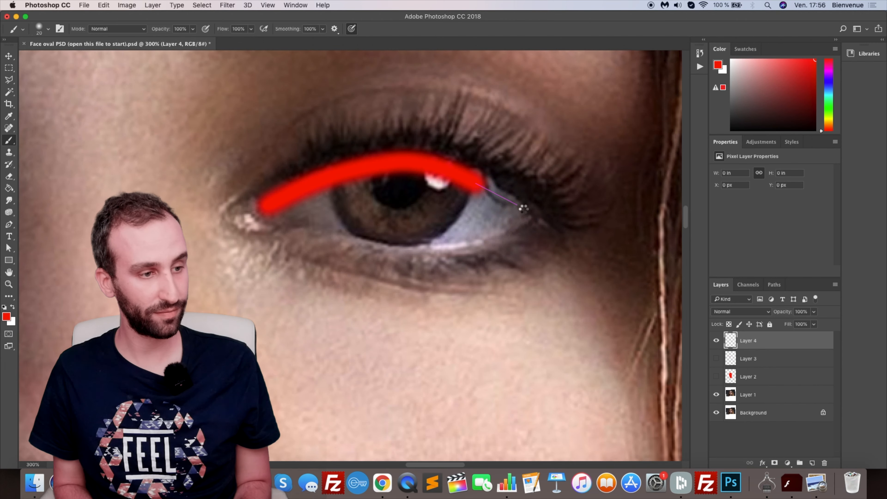
drag(479, 174, 467, 204)
key(super+0)
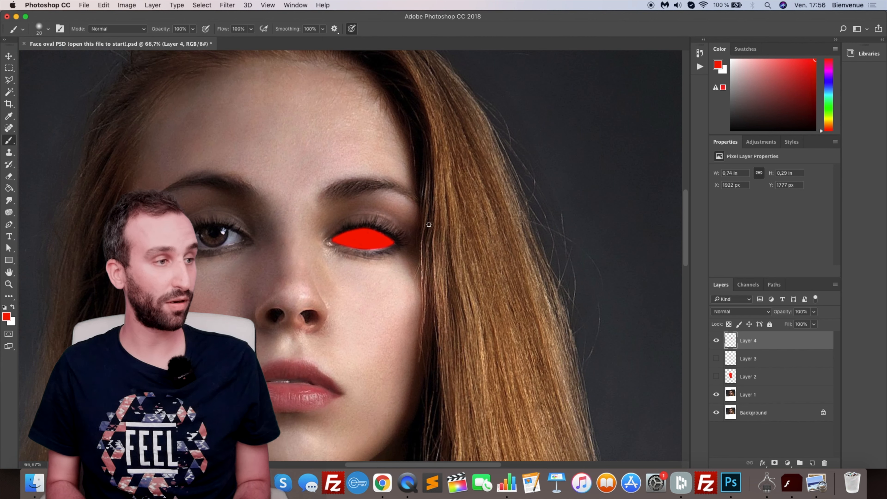
Resume the clown action and halt it at its instruction to paint the mouth area
click(294, 5)
click(300, 70)
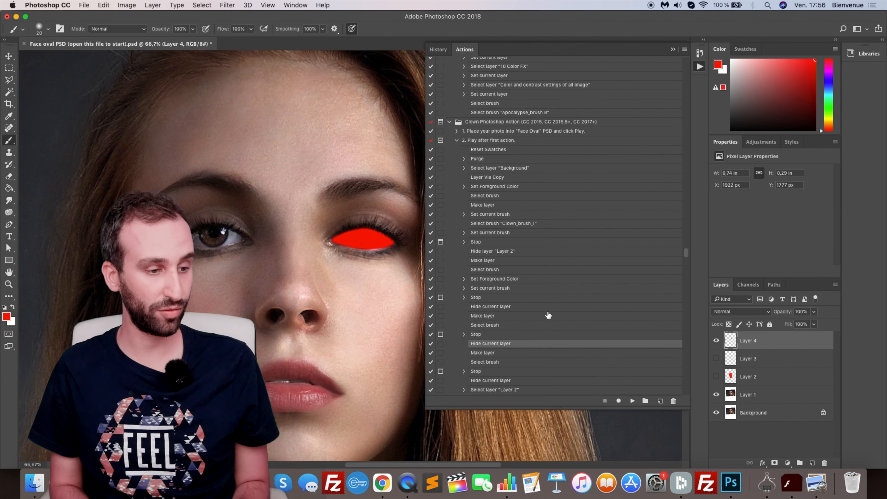
click(632, 401)
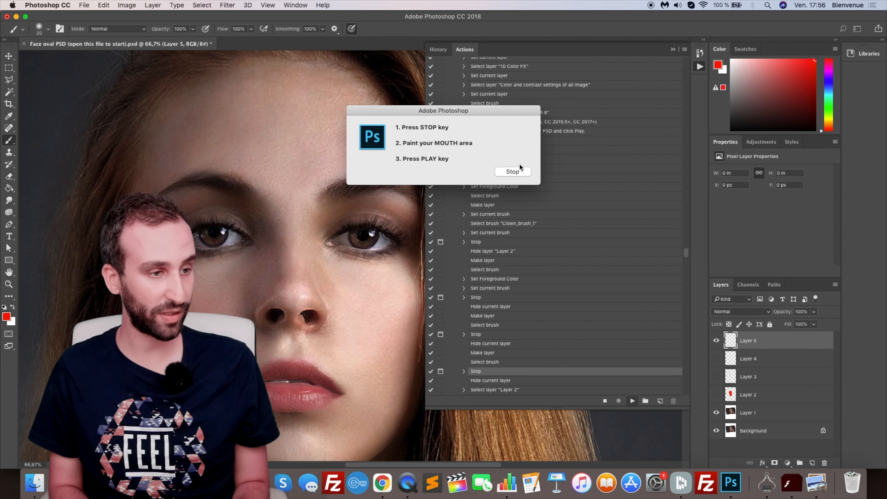
click(516, 170)
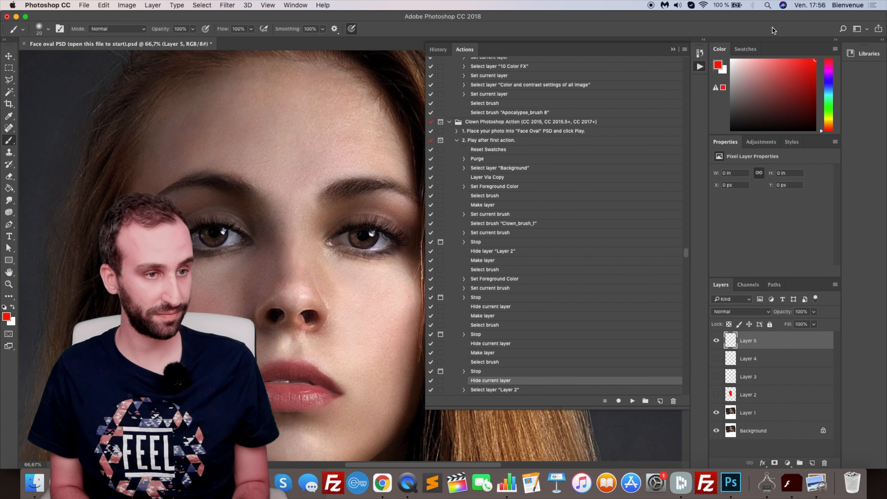
Paint both lips solid red on Layer 5, covering an area about 1.3 by 0.6 in
click(674, 49)
key(super+plus)
key(super+plus)
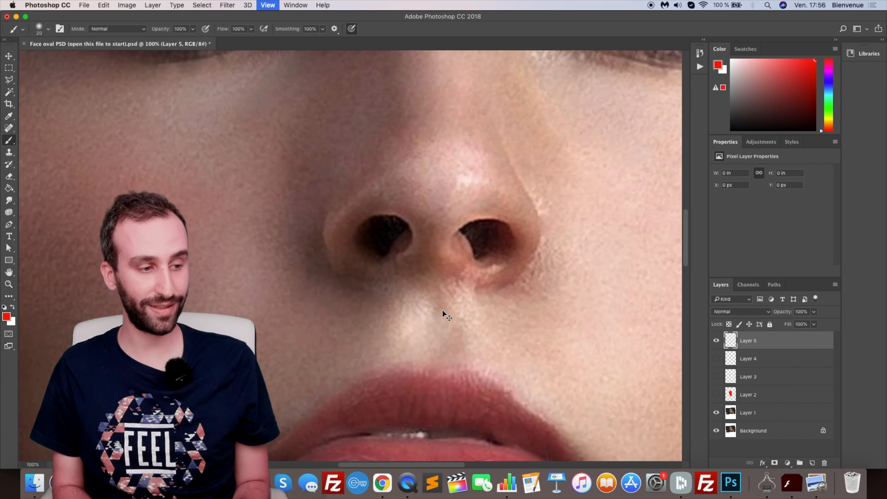
key(super+plus)
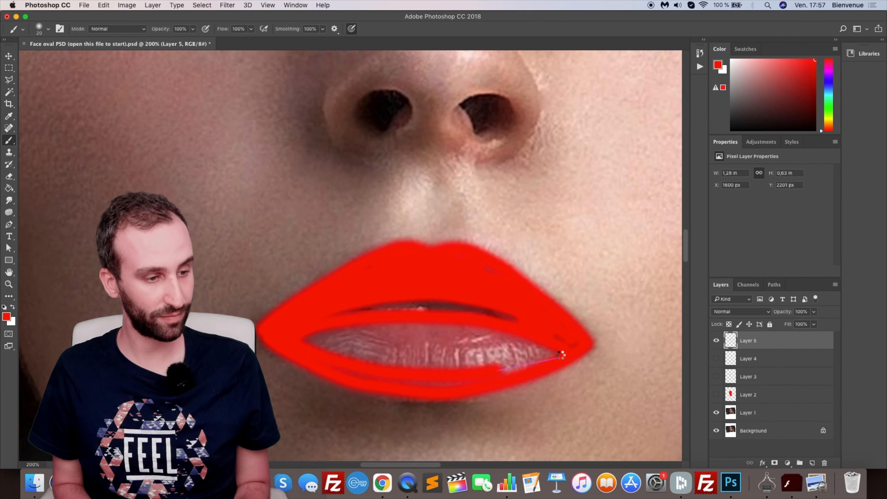
drag(560, 354, 559, 356)
Resume the clown action and halt it at its instruction to paint the forehead area
click(296, 5)
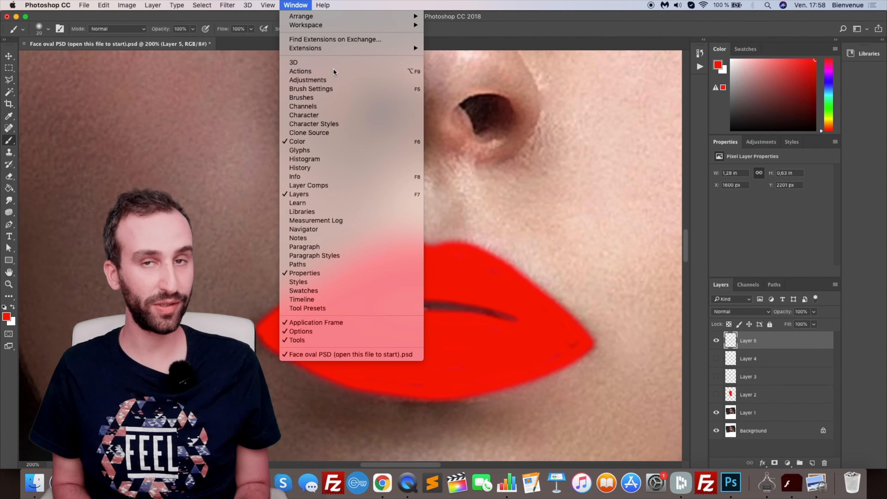
click(303, 71)
click(631, 400)
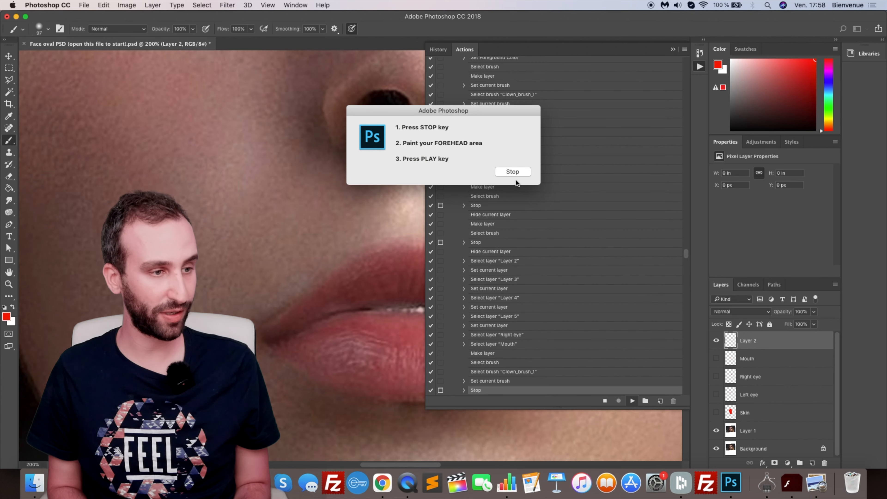
click(512, 171)
click(672, 49)
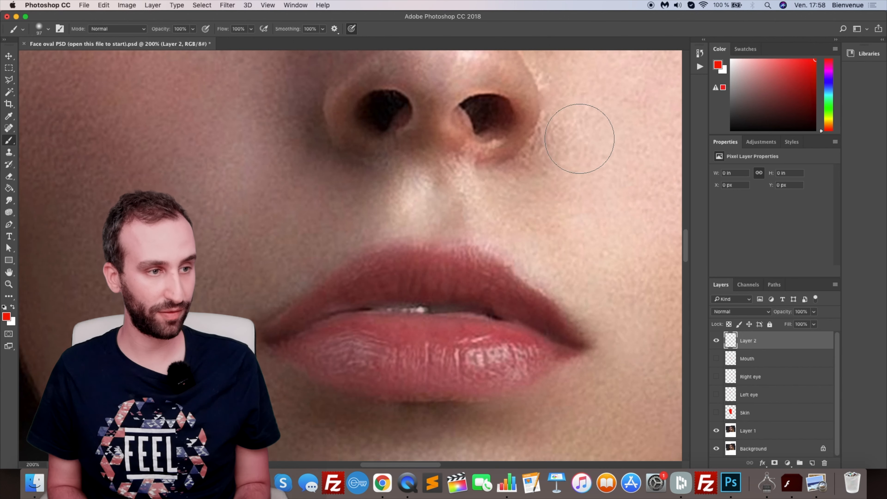
scroll(570, 132, down, 5)
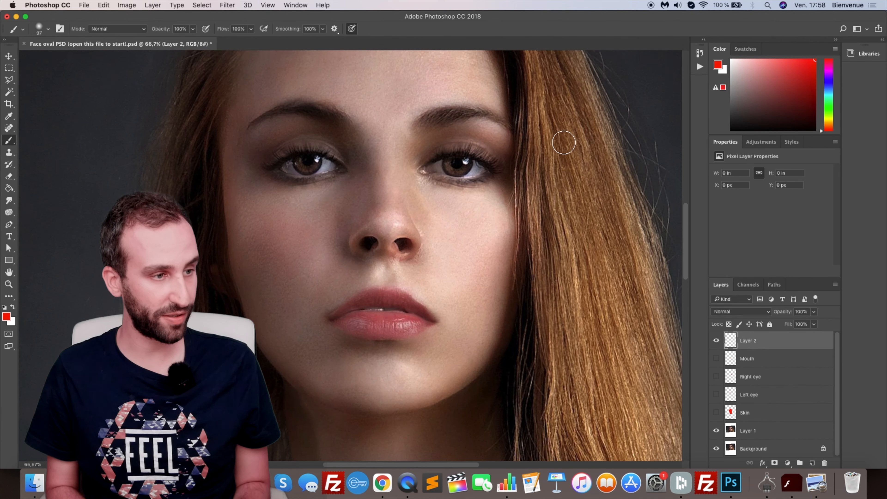
Paint the forehead solid red on Layer 2, from the hairline down to the eyebrows, about 3.3 by 1.7 in
scroll(563, 143, up, 5)
click(240, 234)
mouse_move(240, 234)
mouse_down()
mouse_move(303, 215)
mouse_move(388, 211)
mouse_move(452, 214)
mouse_move(505, 235)
mouse_move(492, 221)
mouse_move(273, 184)
mouse_move(373, 146)
mouse_move(230, 240)
mouse_up()
Resume the clown action, halt it at its next instruction, and paint the nose solid red on Layer 3, about 1.0 by 1.8 in
click(301, 4)
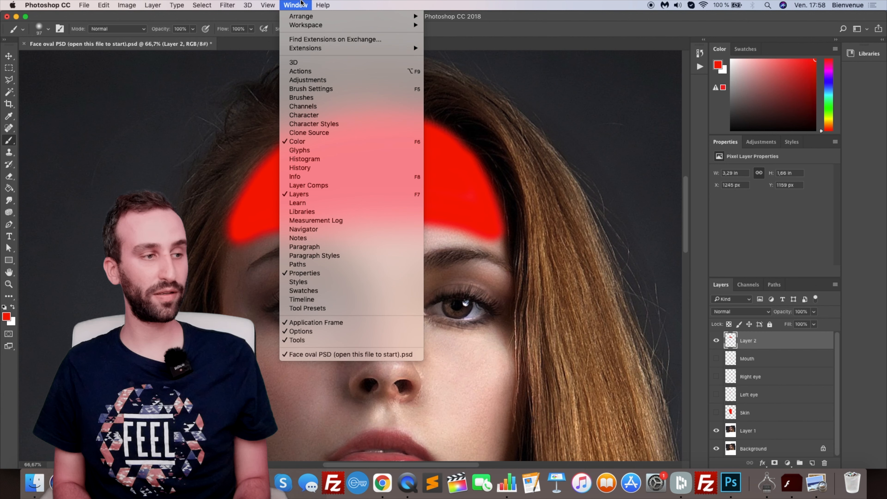
click(337, 71)
click(632, 401)
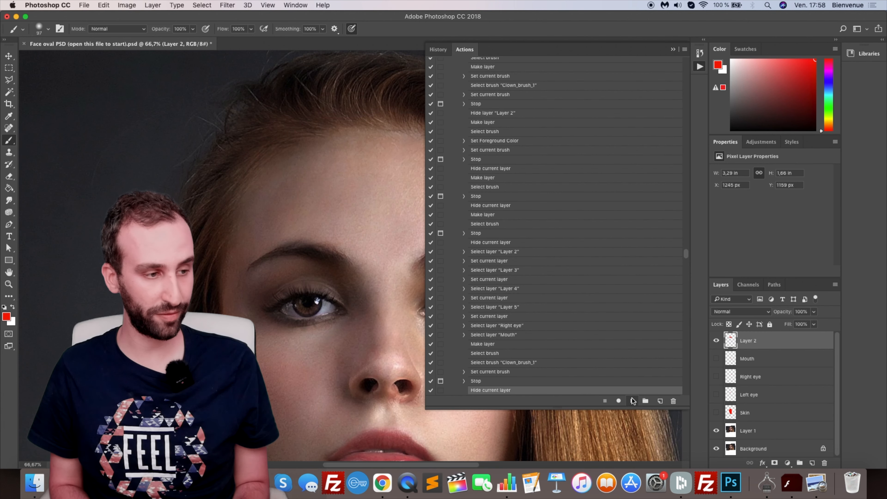
click(516, 172)
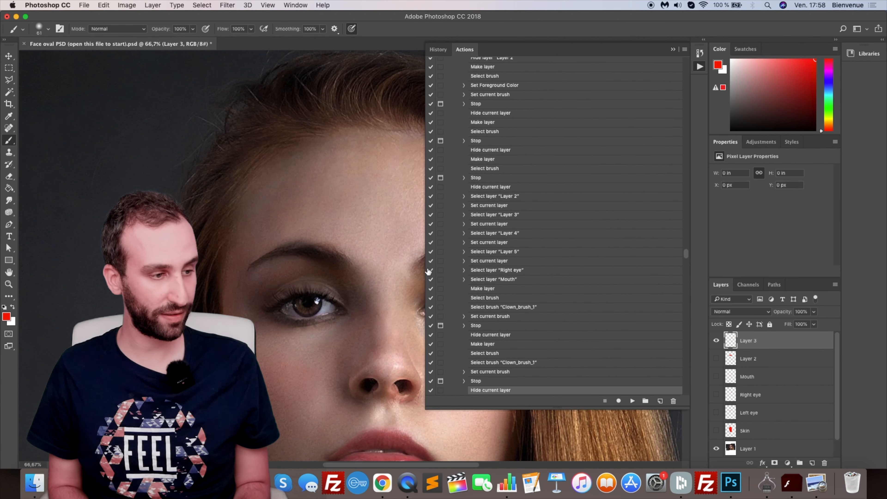
click(673, 50)
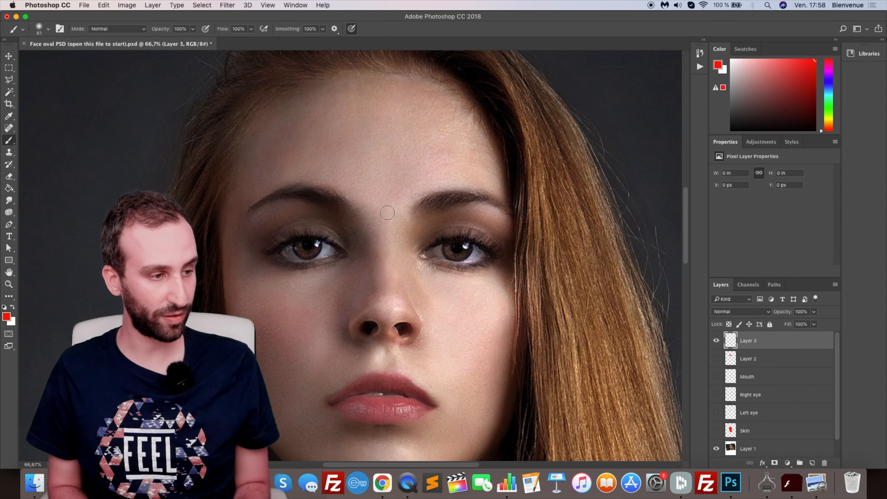
mouse_move(360, 211)
mouse_down()
mouse_move(375, 281)
mouse_move(361, 316)
mouse_move(402, 317)
mouse_move(373, 315)
mouse_move(399, 244)
mouse_move(386, 217)
mouse_up()
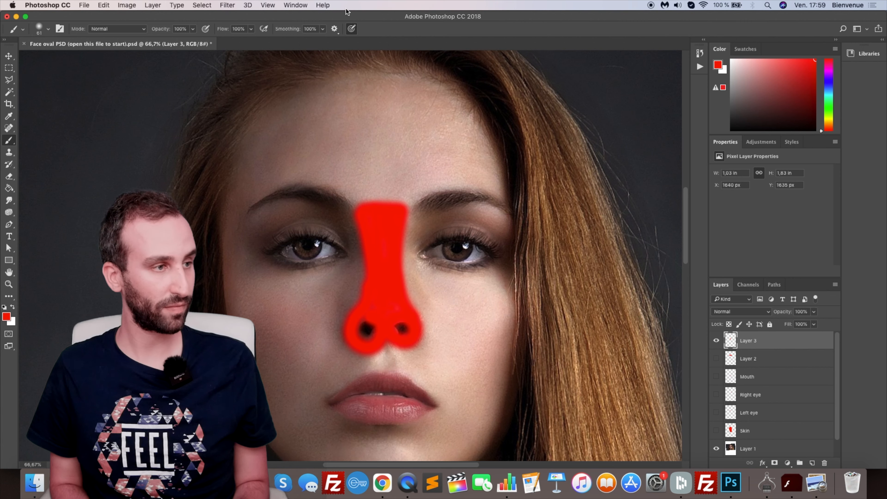
Resume the clown action, halt it at the upper lip instruction, and paint the upper lip red on Layer 2, about 1.2 by 0.5 in
click(295, 5)
click(314, 70)
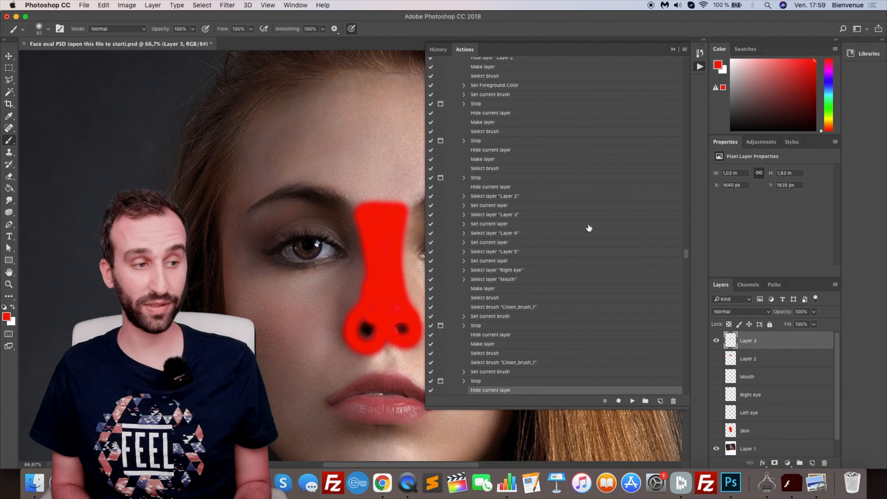
click(632, 401)
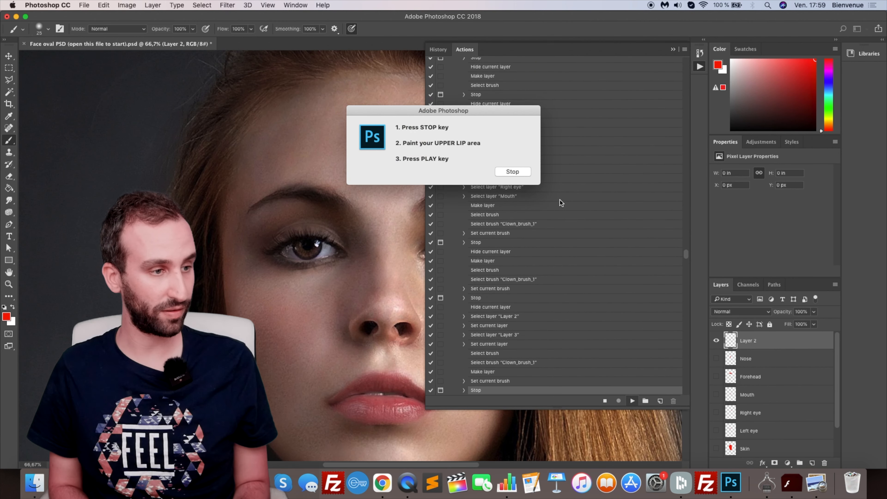
click(512, 171)
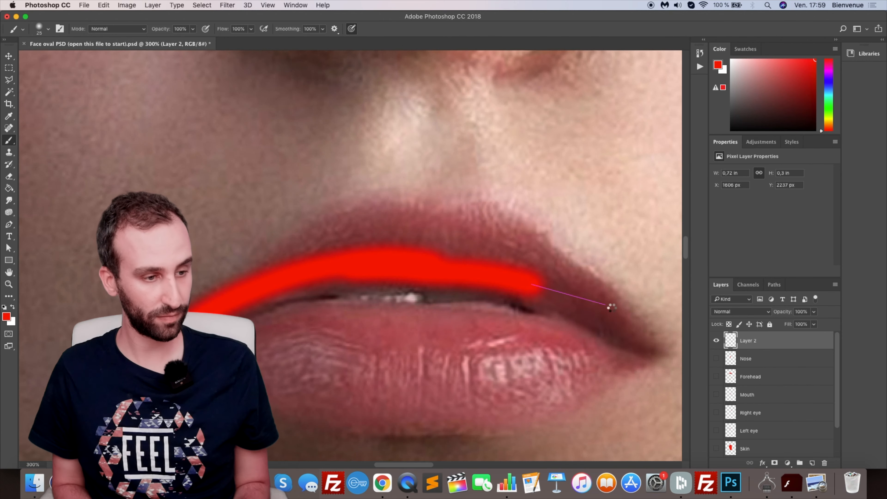
drag(608, 305, 491, 258)
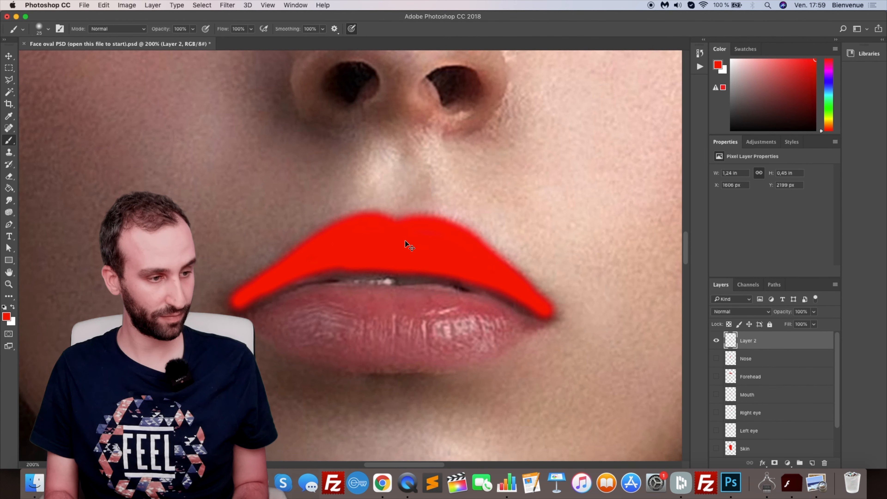
key(super+minus)
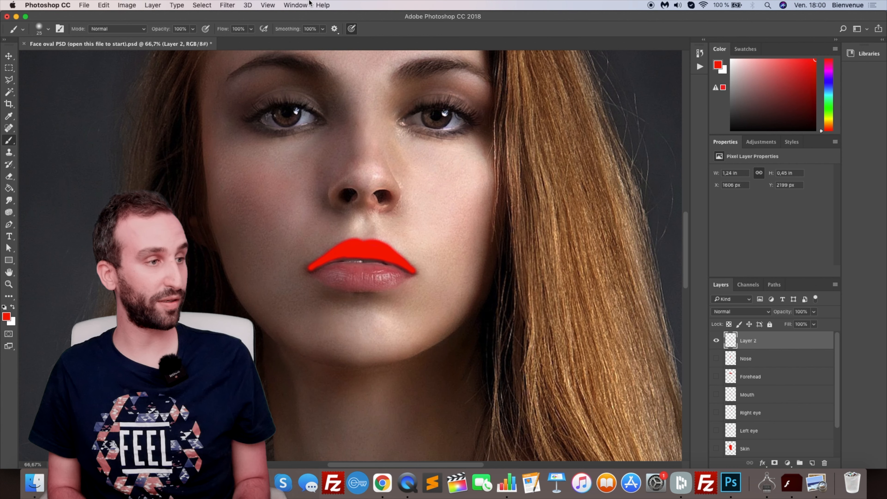
Resume the clown action, let it run to completion, and collapse the list of actions
click(295, 5)
click(308, 65)
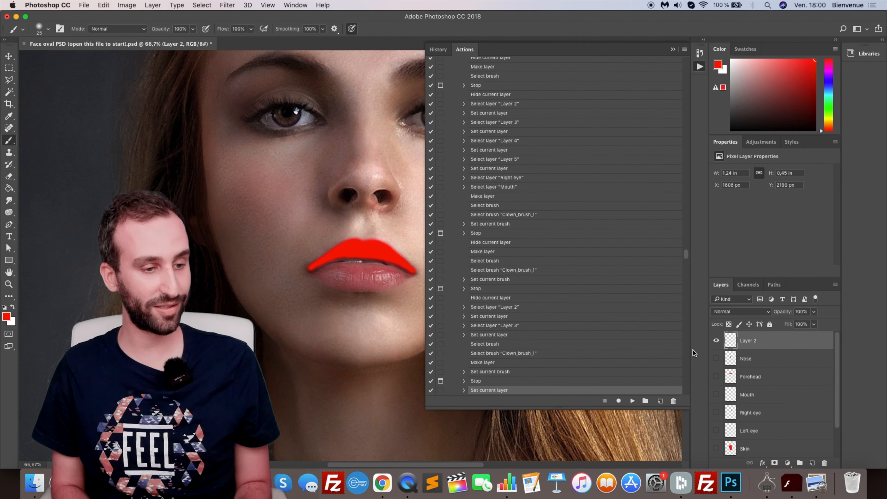
click(632, 401)
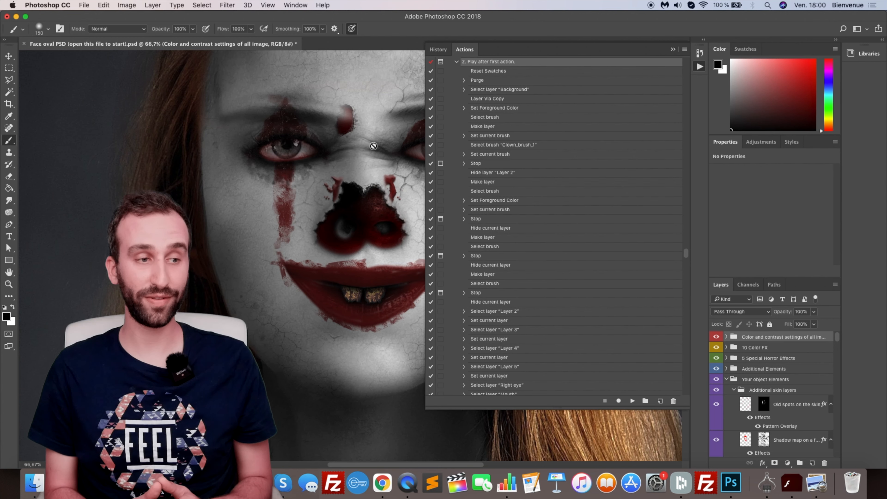
click(673, 50)
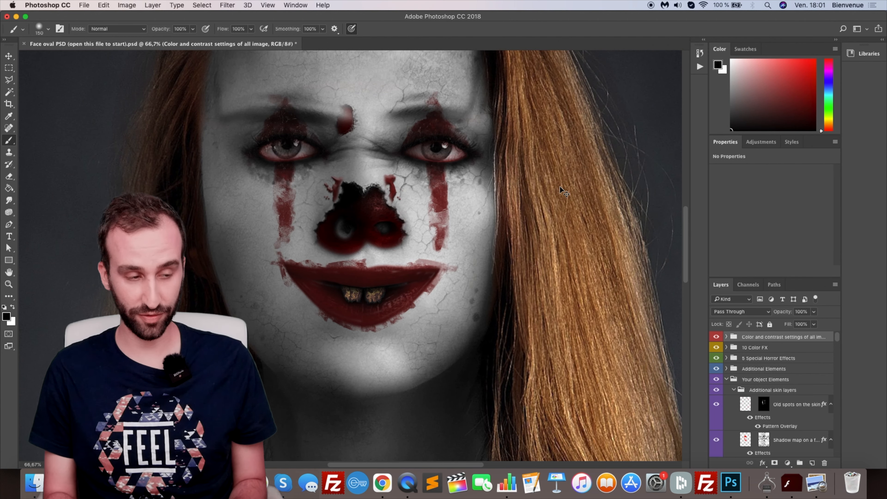
Examine the generated clown face as a whole, both within the full canvas and at medium magnification
key(super+minus)
scroll(560, 186, up, 2)
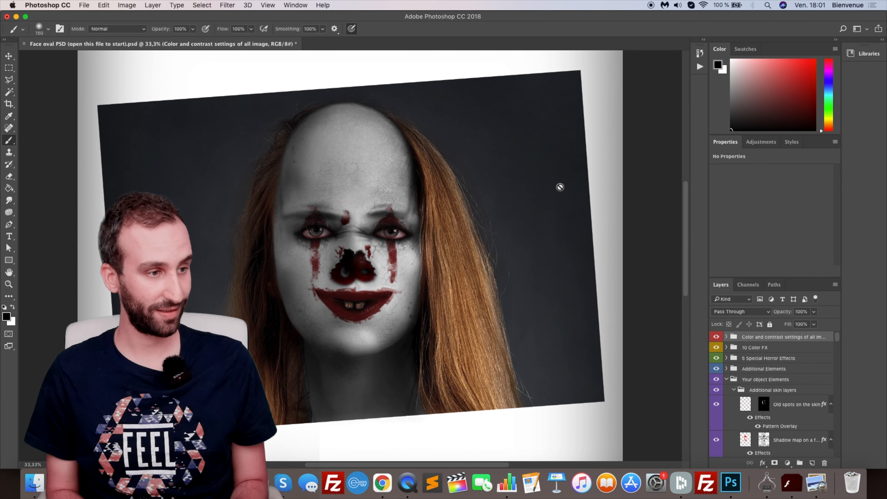
key(super+plus)
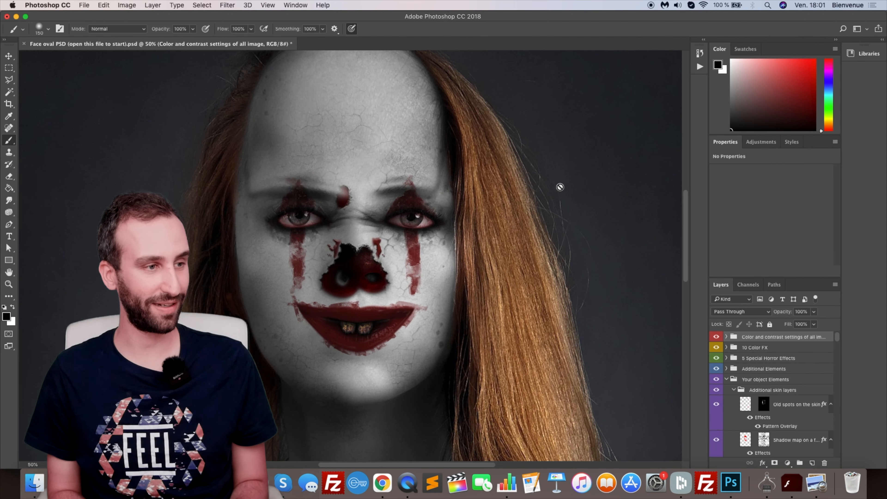
scroll(559, 187, up, 2)
key(super+minus)
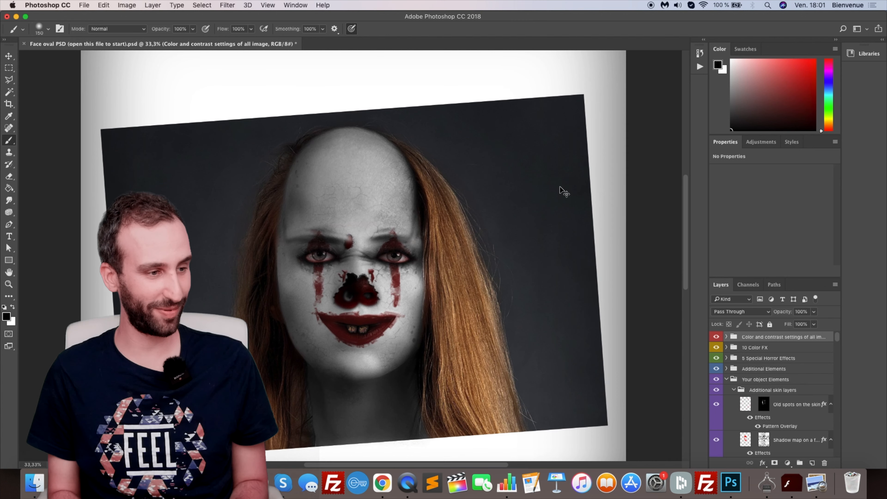
key(super+plus)
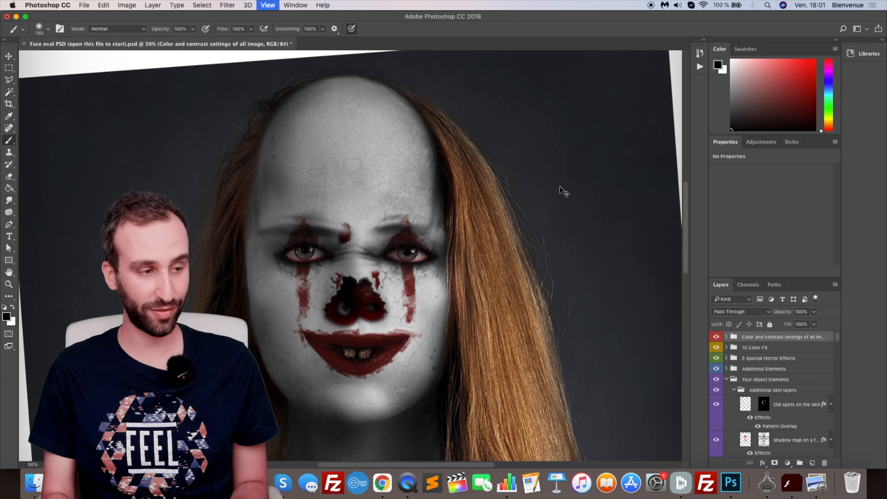
key(super+minus)
key(super+minus)
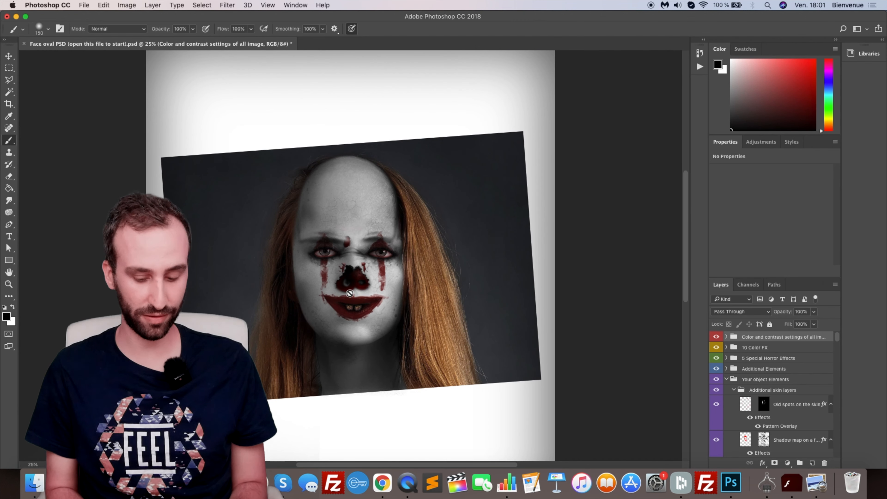
key(super+plus)
key(super+plus)
key(super+plus)
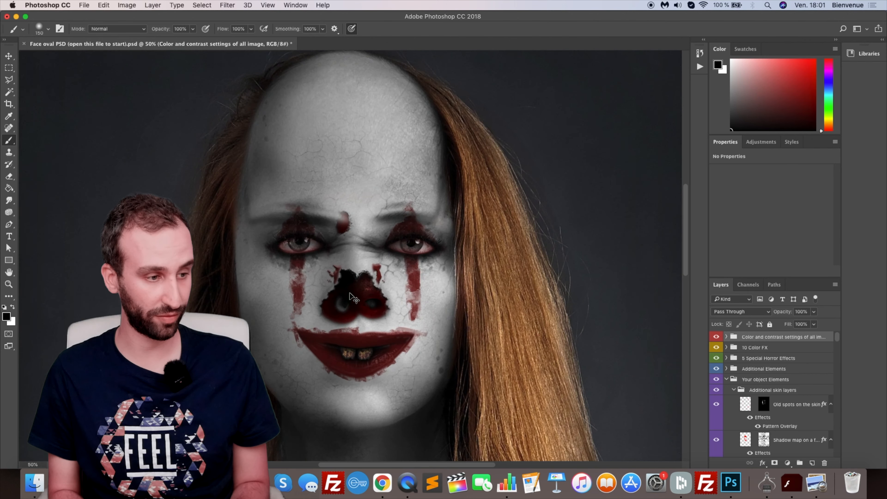
Inspect the eye makeup, forehead skin texture and chin at 200% magnification, and return to the view of the whole face
key(super+plus)
key(super+plus)
scroll(350, 294, right, 6)
scroll(350, 293, up, 4)
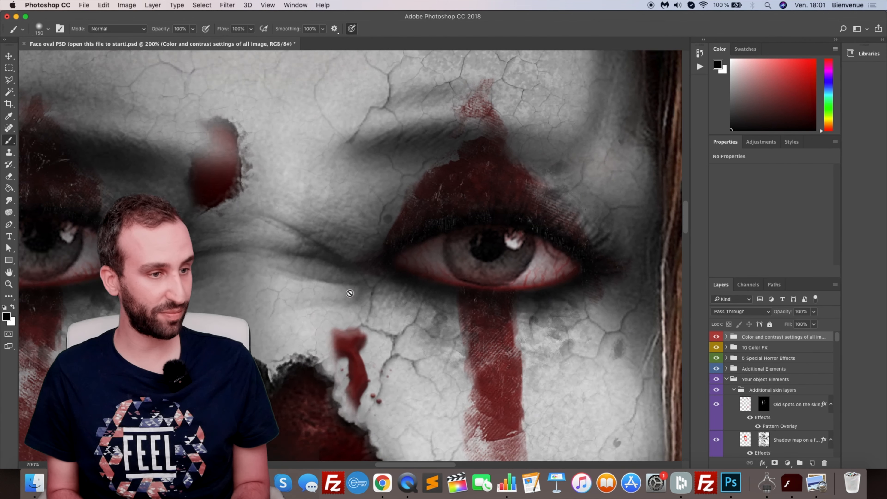
scroll(350, 293, up, 8)
scroll(350, 294, down, 12)
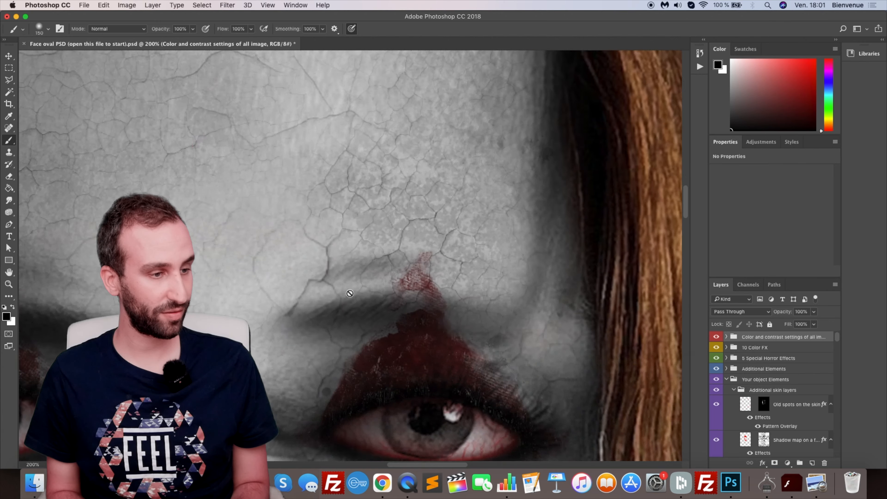
scroll(350, 294, down, 15)
scroll(350, 294, left, 2)
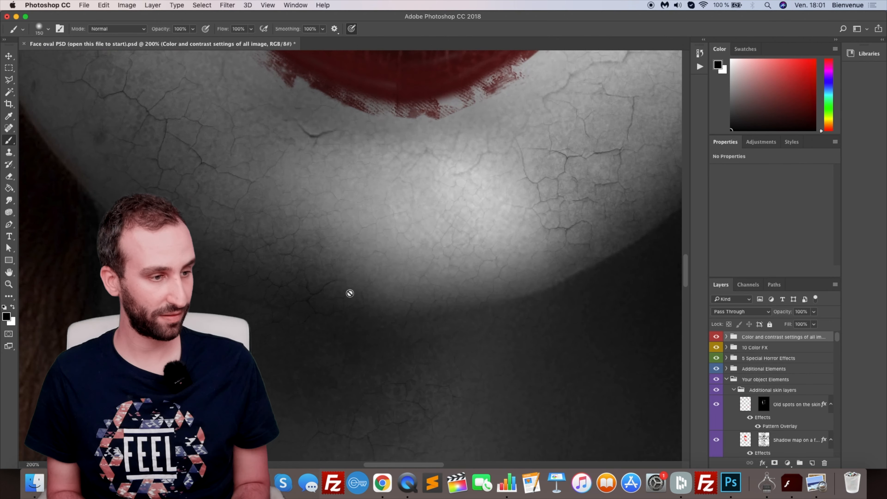
scroll(349, 294, down, 2)
key(super+minus)
key(super+minus)
key(super+minus)
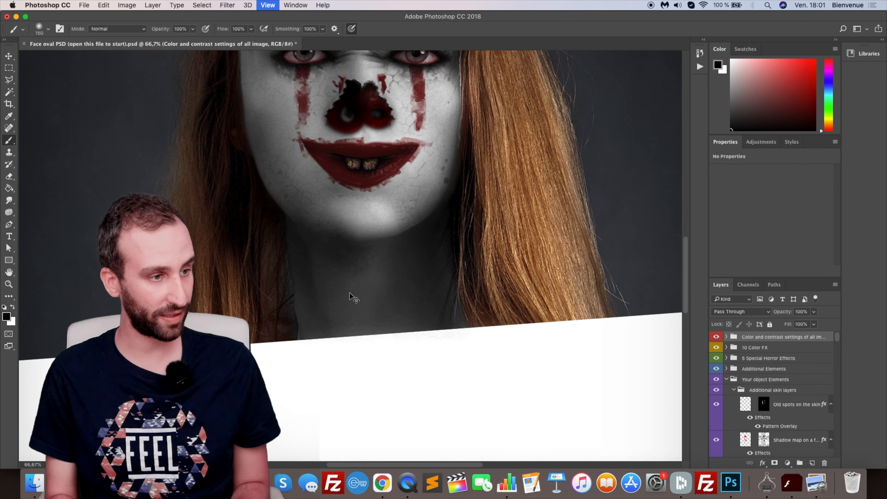
scroll(350, 294, up, 2)
scroll(350, 293, up, 6)
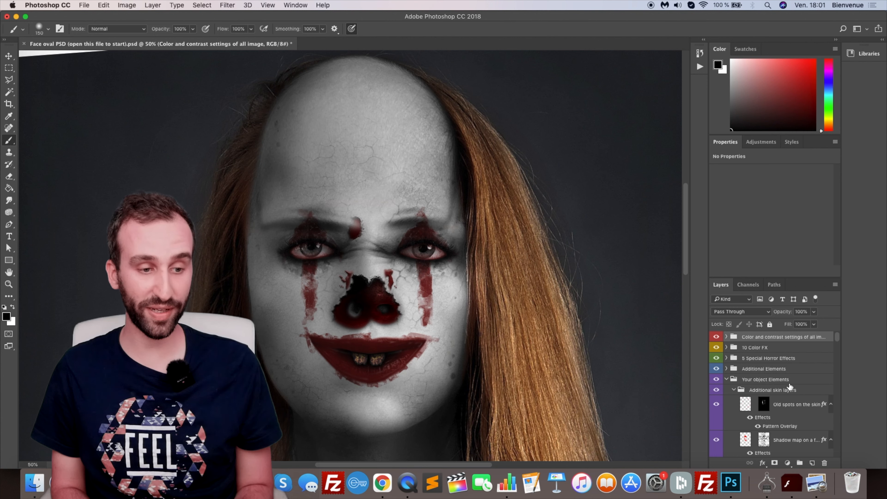
Show the Color 1 adjustment in the 10 Color FX group and collapse the group
scroll(774, 395, down, 2)
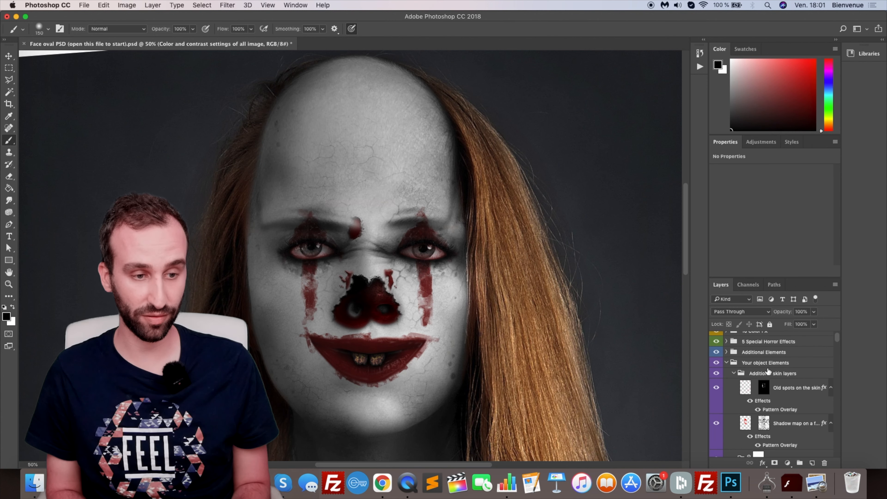
scroll(774, 394, up, 2)
click(726, 346)
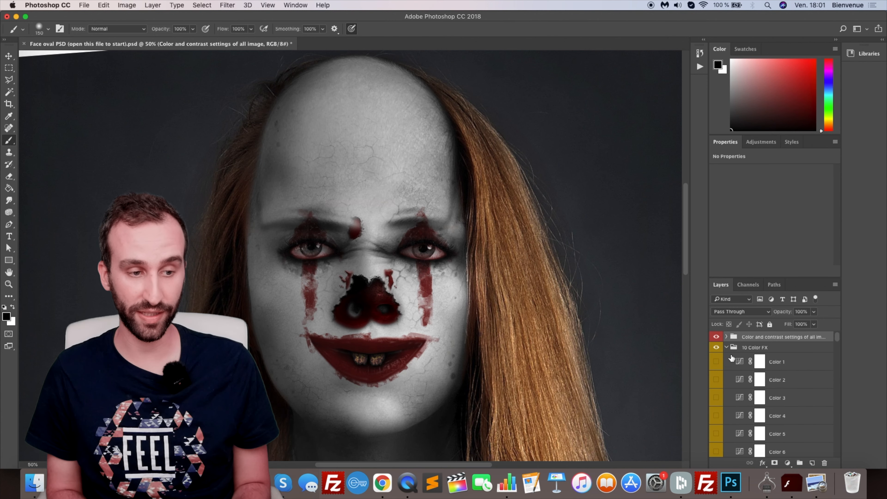
click(715, 362)
click(727, 347)
Expand the 3 Paint options for mouth group and preview its lowest paint option on the face, leaving it hidden
scroll(779, 384, down, 15)
click(791, 381)
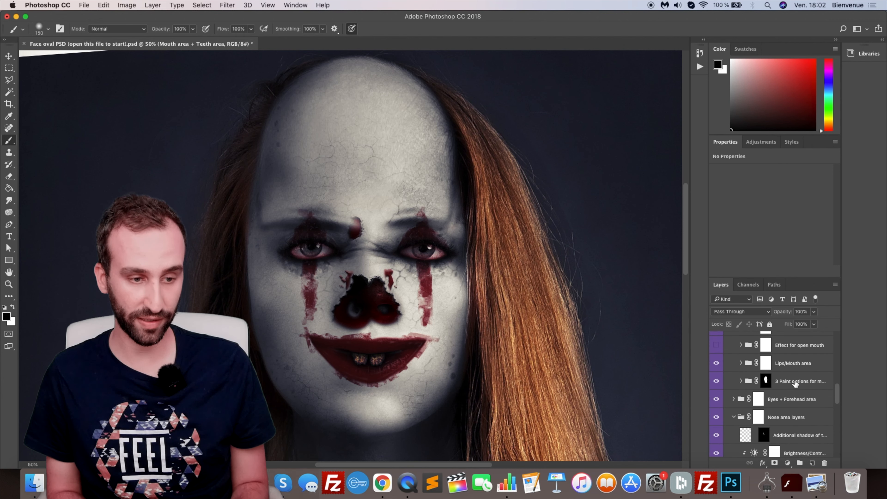
click(745, 385)
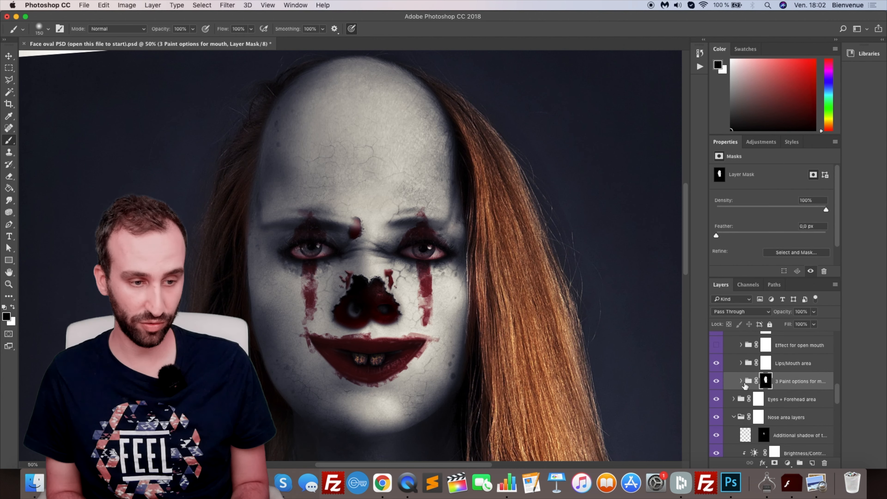
click(741, 381)
scroll(747, 388, down, 3)
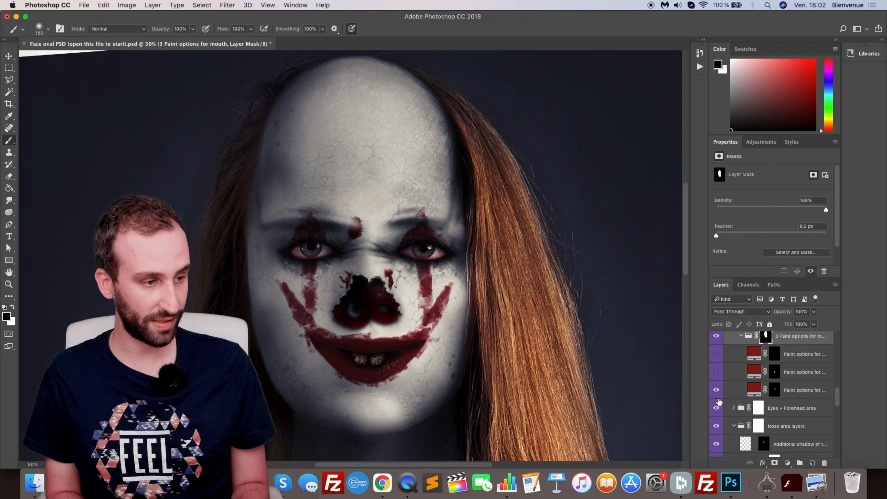
click(735, 408)
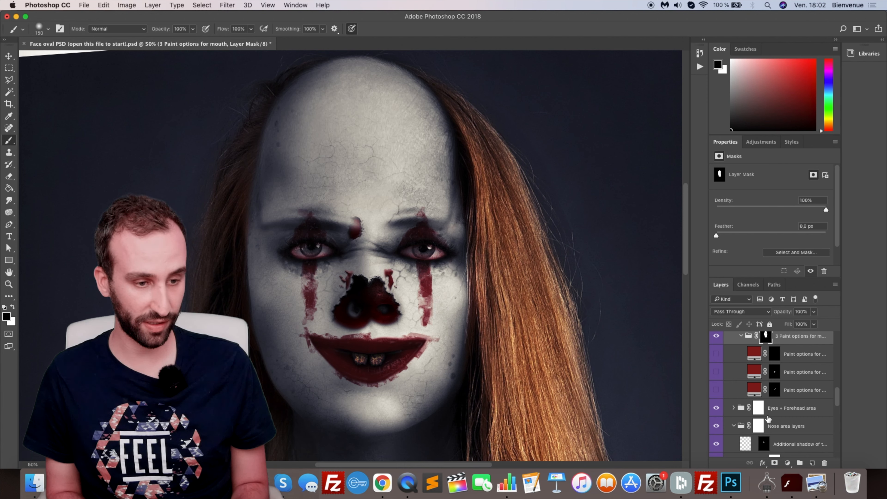
Expand the Eyes + Forehead area group and compare the face with the 6 Paint options for eyes group hidden and shown
scroll(734, 352, down, 3)
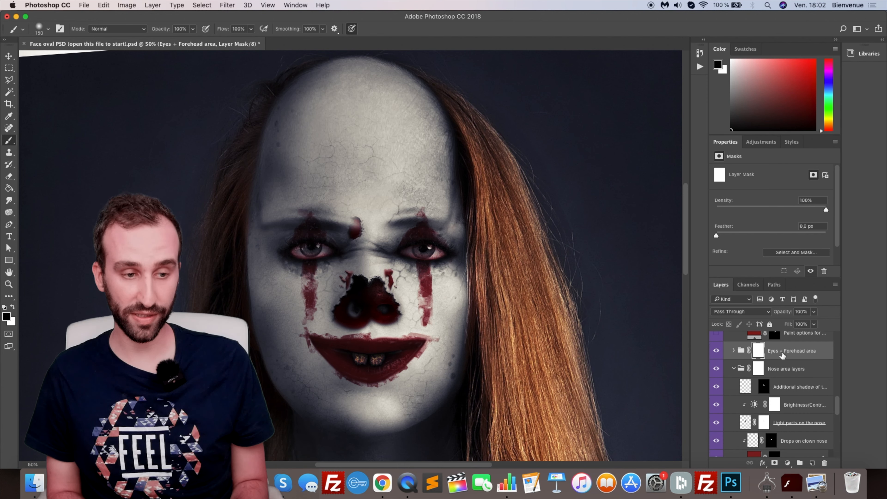
click(733, 350)
click(715, 369)
click(715, 369)
click(715, 368)
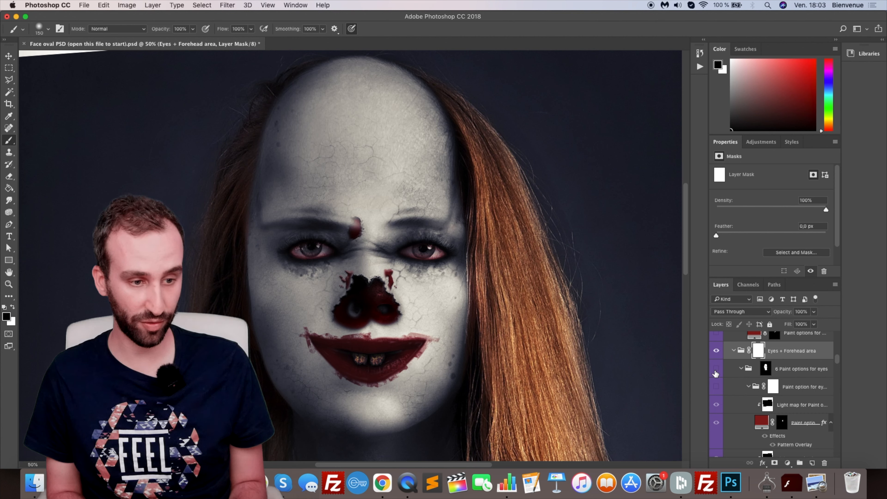
click(715, 369)
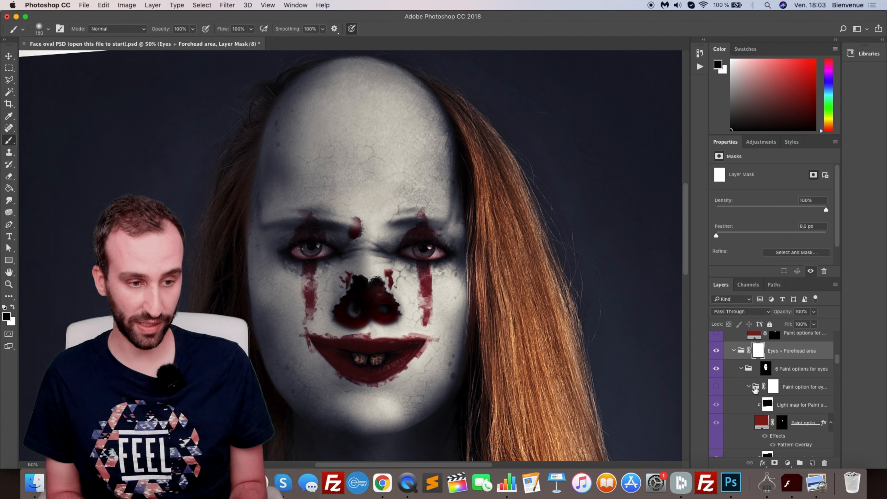
Collapse all six paint option subgroups inside the 6 Paint options for eyes group
click(747, 386)
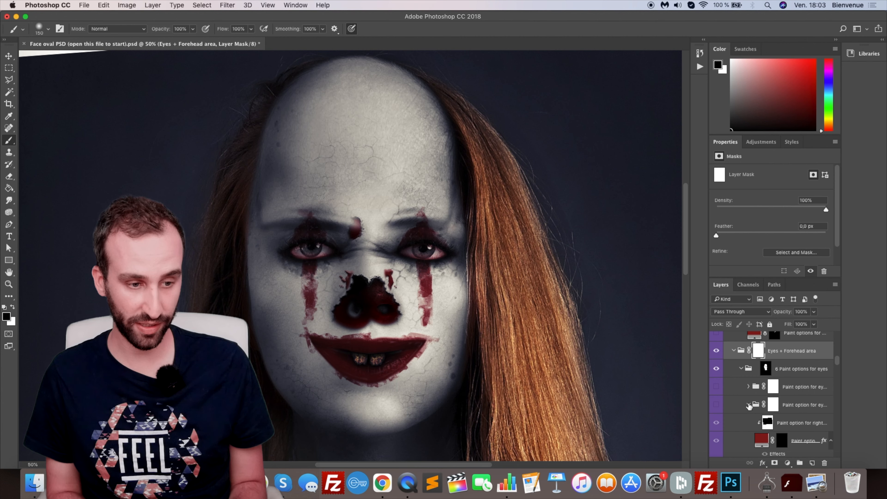
click(748, 405)
click(749, 422)
scroll(783, 419, down, 2)
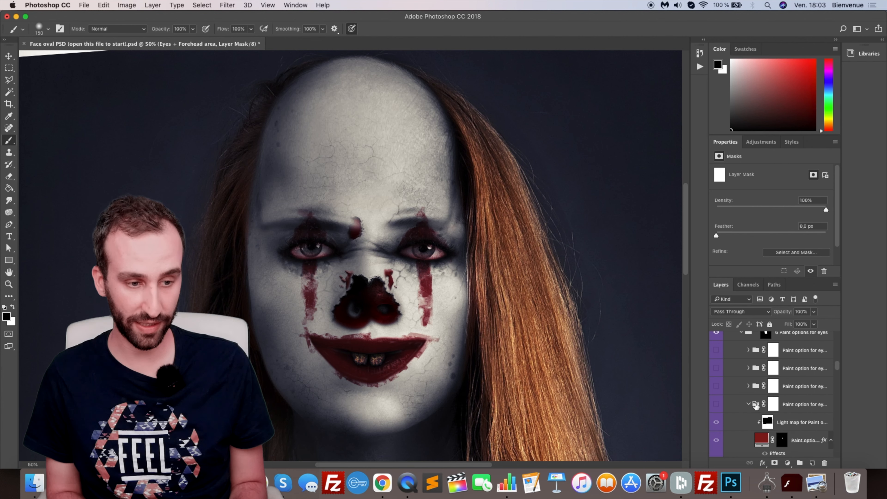
click(748, 405)
click(748, 423)
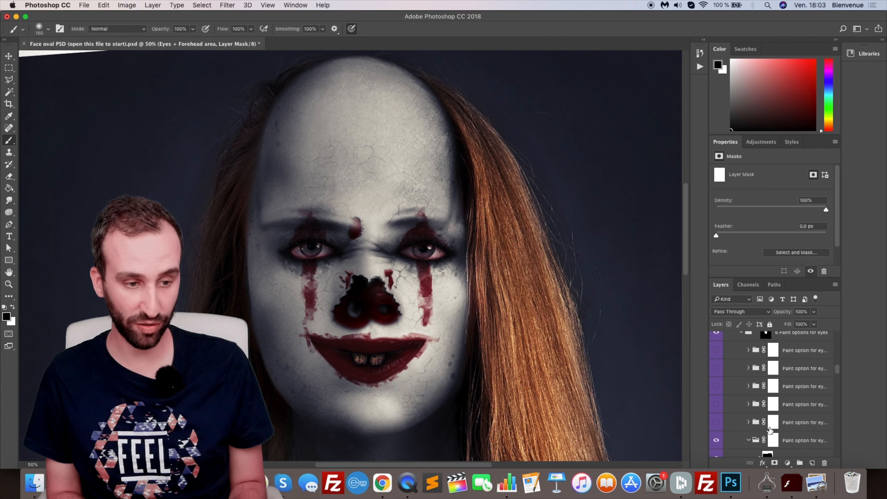
click(748, 440)
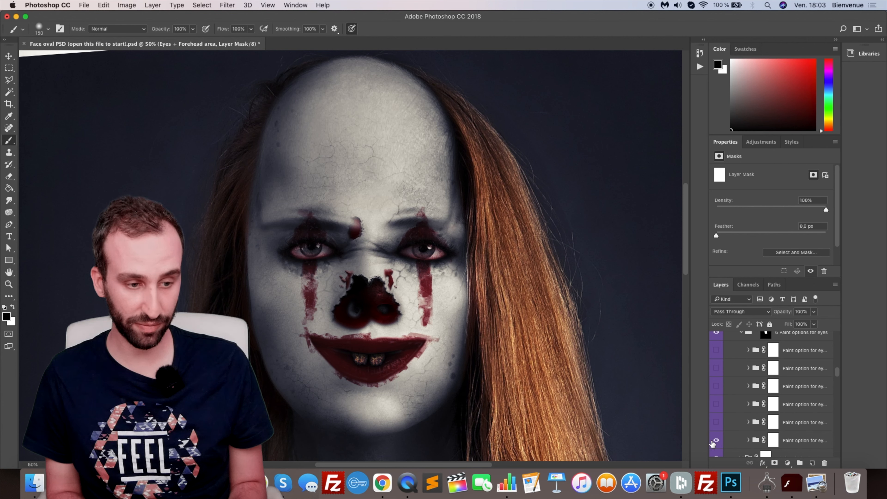
Hide the lowest eye paint option and preview the first four eye paint options on the face one at a time
click(717, 442)
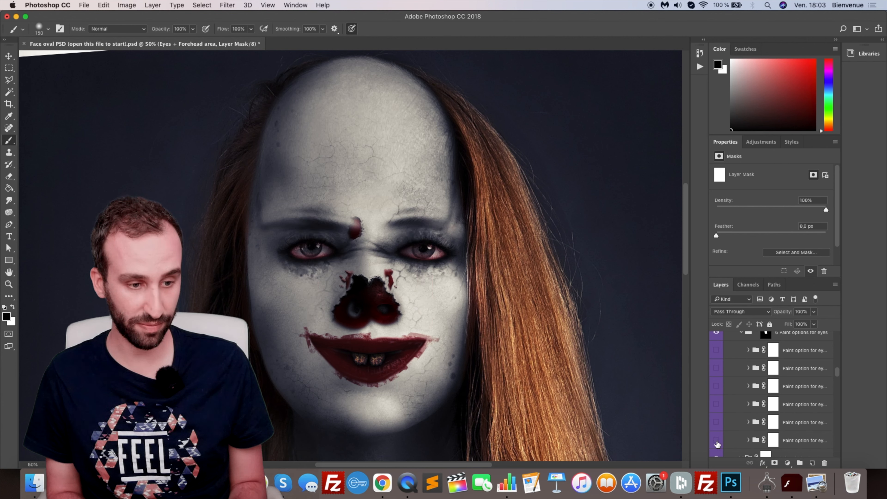
click(716, 350)
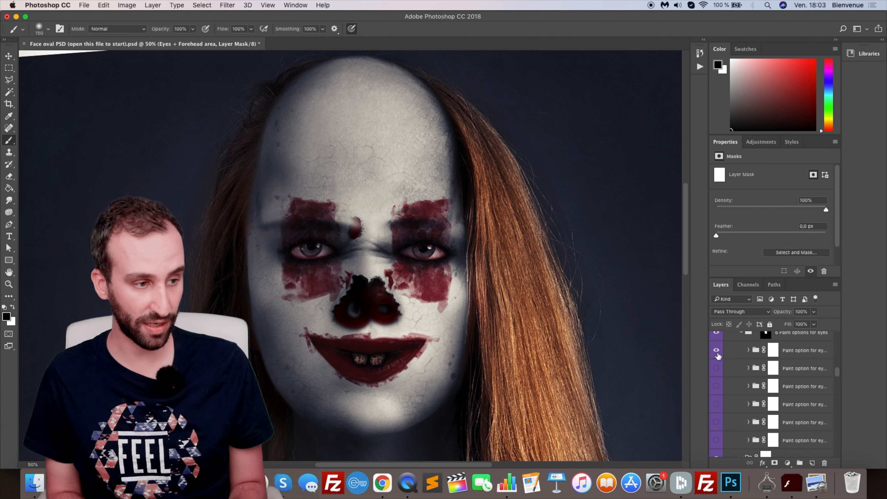
click(716, 351)
click(716, 369)
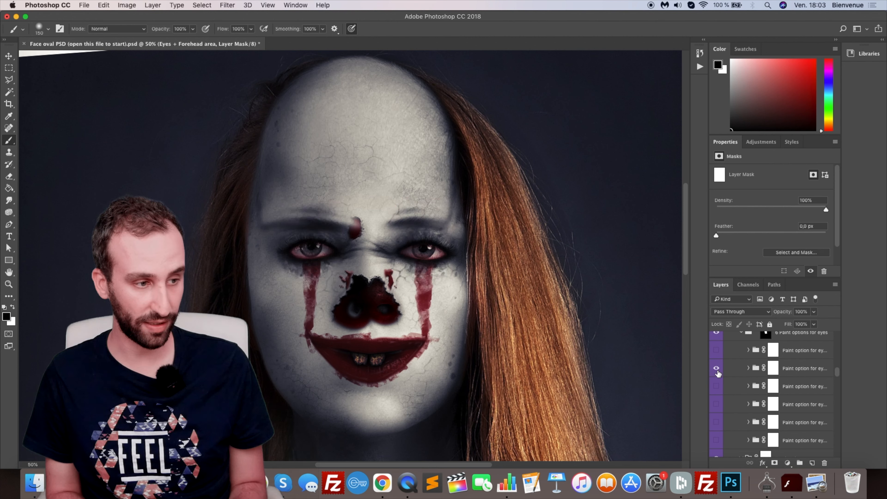
click(716, 369)
click(717, 386)
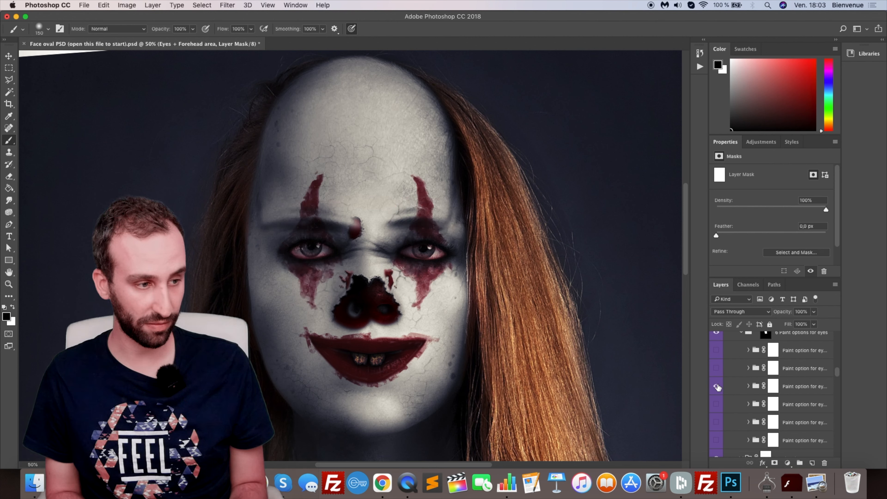
click(716, 386)
click(716, 404)
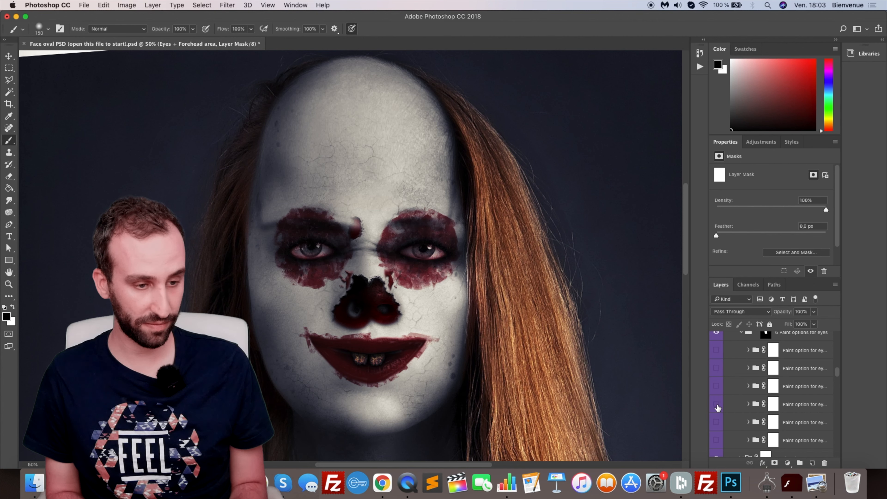
Preview the two lowest eye paint options, and leave only the third option of the group shown on the face
click(716, 423)
click(716, 441)
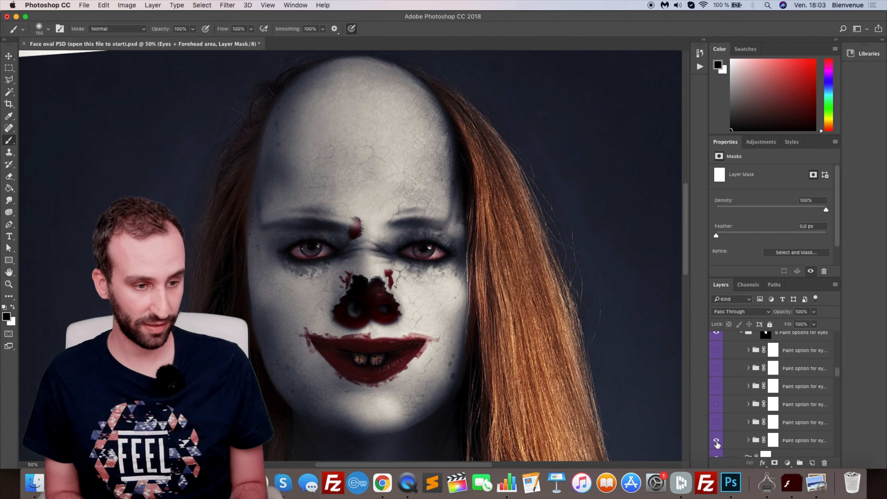
click(717, 441)
click(717, 386)
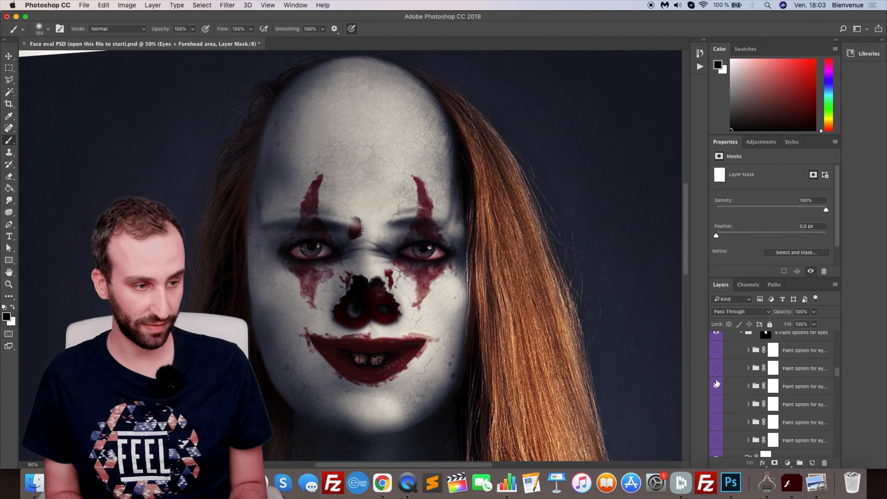
scroll(807, 413, down, 20)
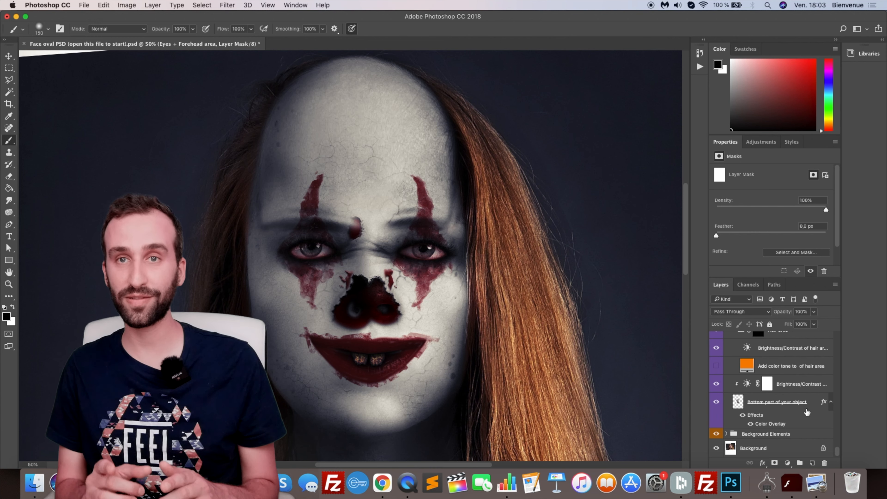